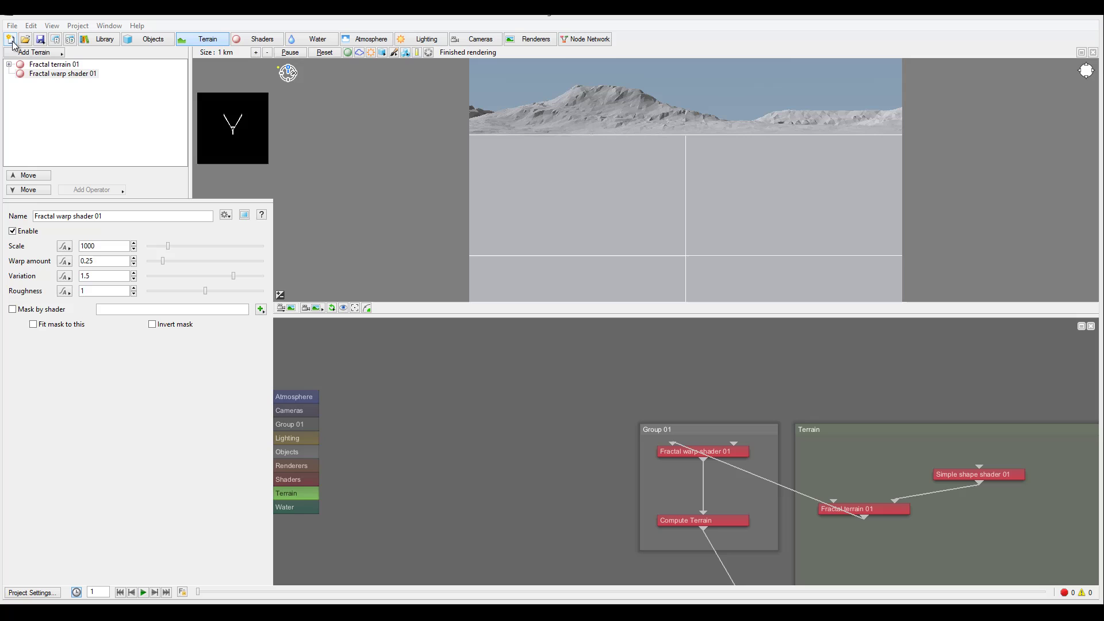
Step: Peek at the Save options and Render View window, then reveal the Renderers group in the network
{"action": "left_click", "coordinate": [41, 41]}
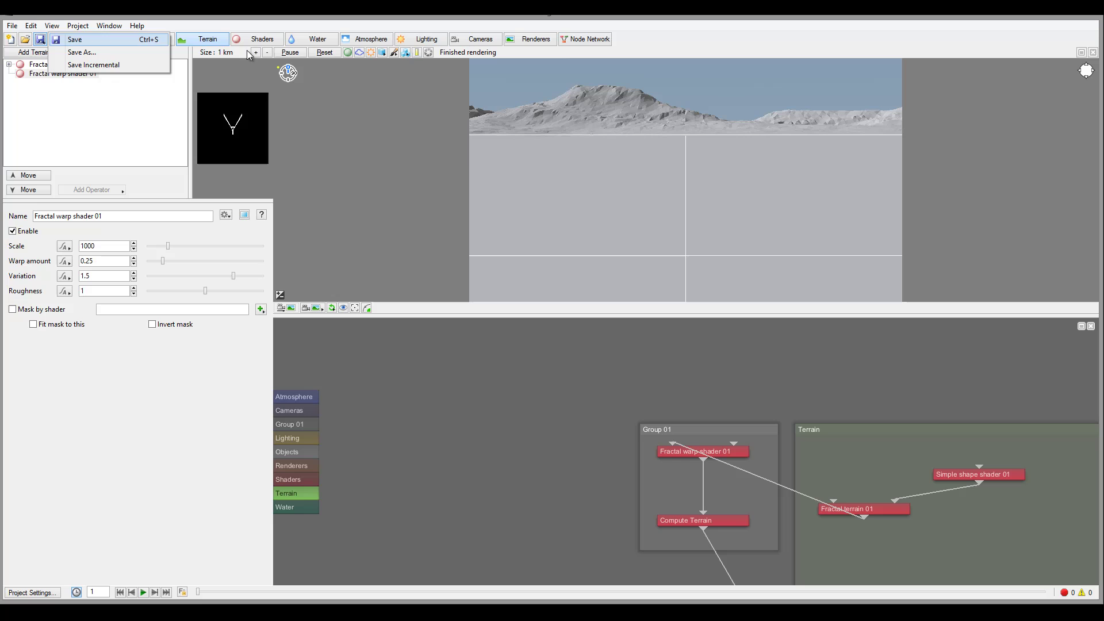
{"action": "left_click", "coordinate": [712, 49]}
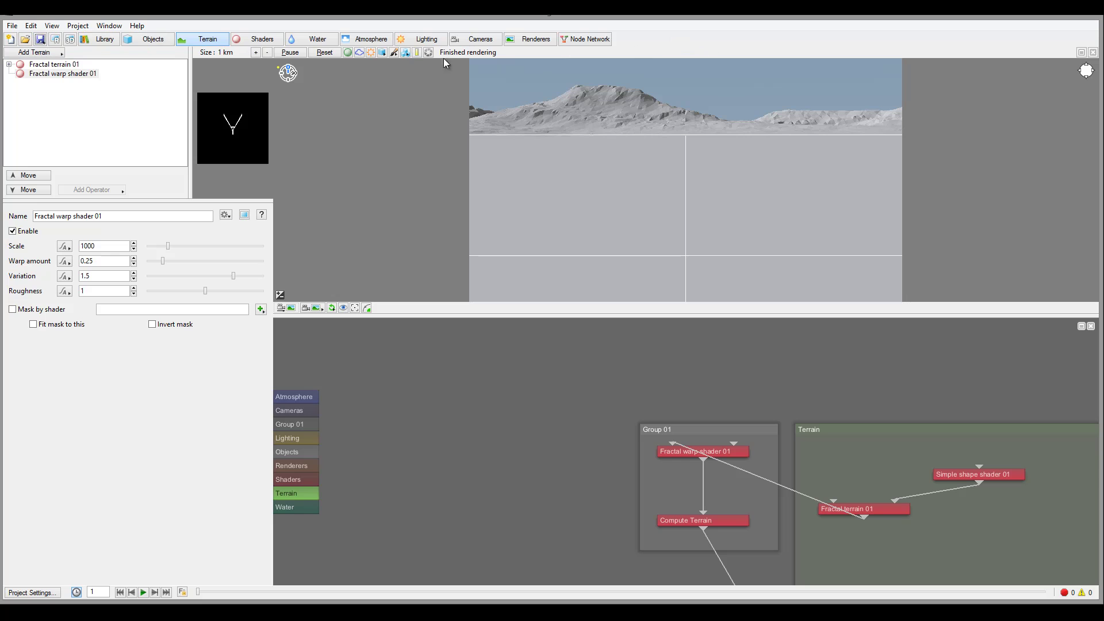
{"action": "left_click", "coordinate": [56, 40]}
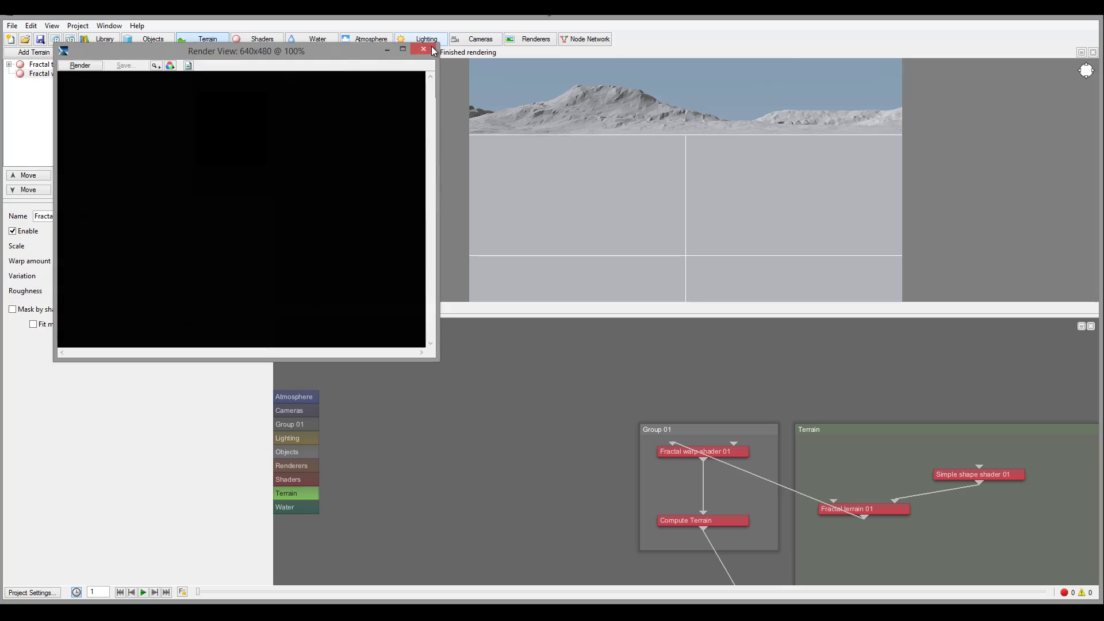
{"action": "left_click", "coordinate": [432, 51]}
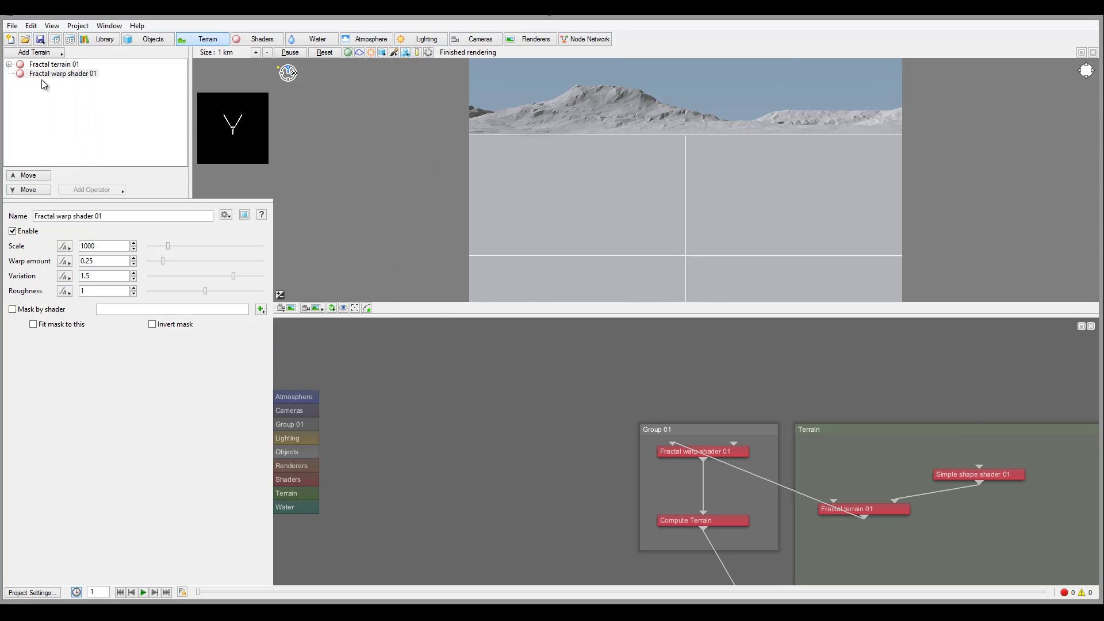
{"action": "left_click", "coordinate": [292, 466]}
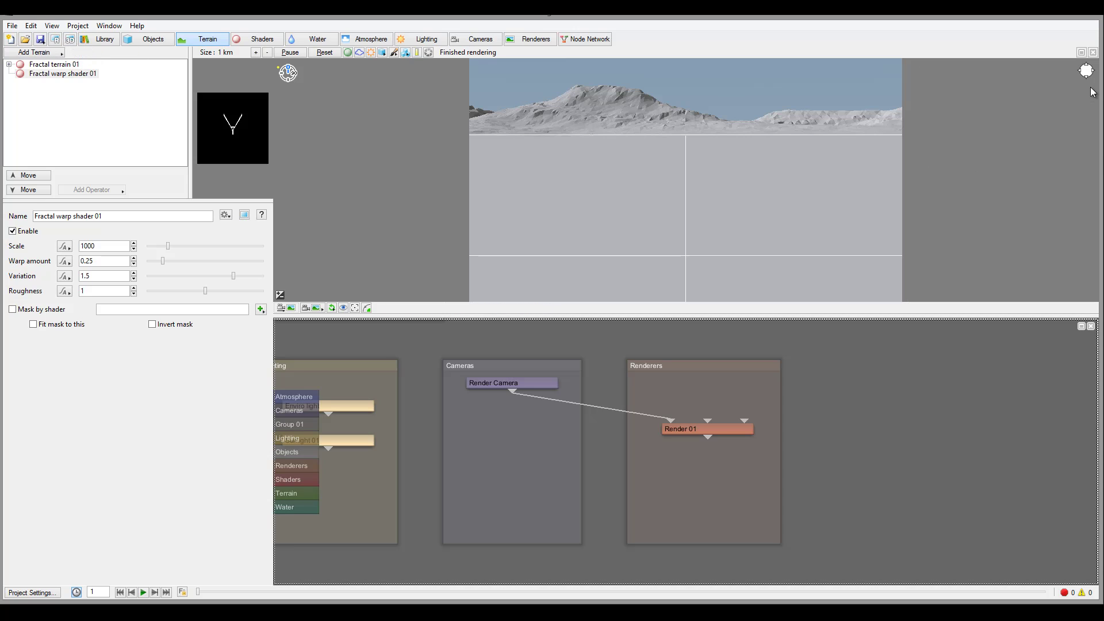
{"action": "left_click", "coordinate": [1091, 53]}
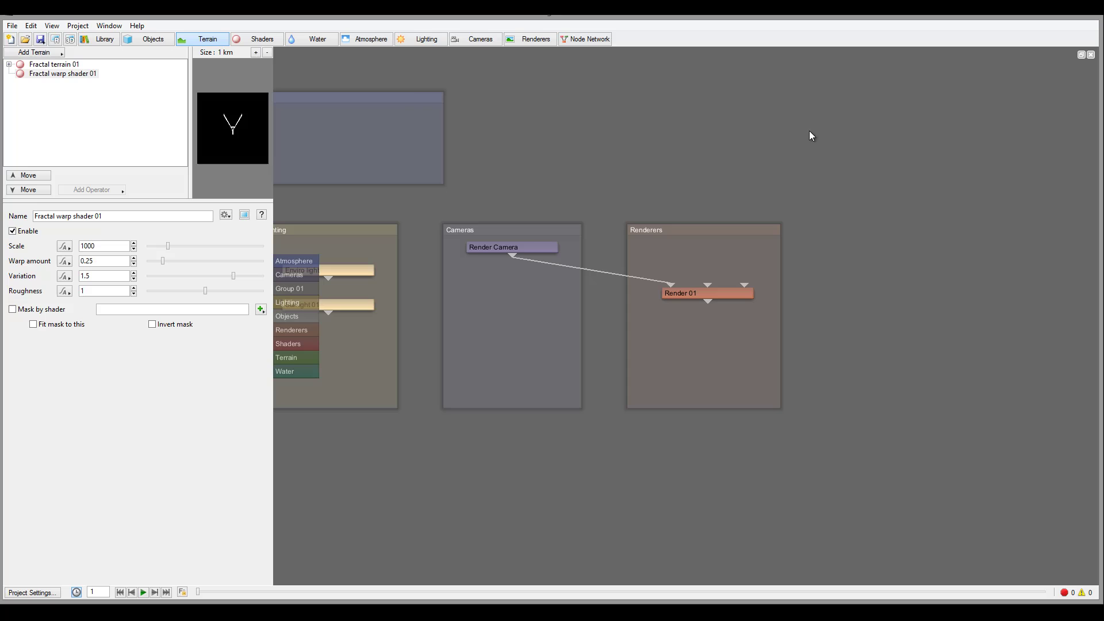
{"action": "left_click", "coordinate": [70, 39]}
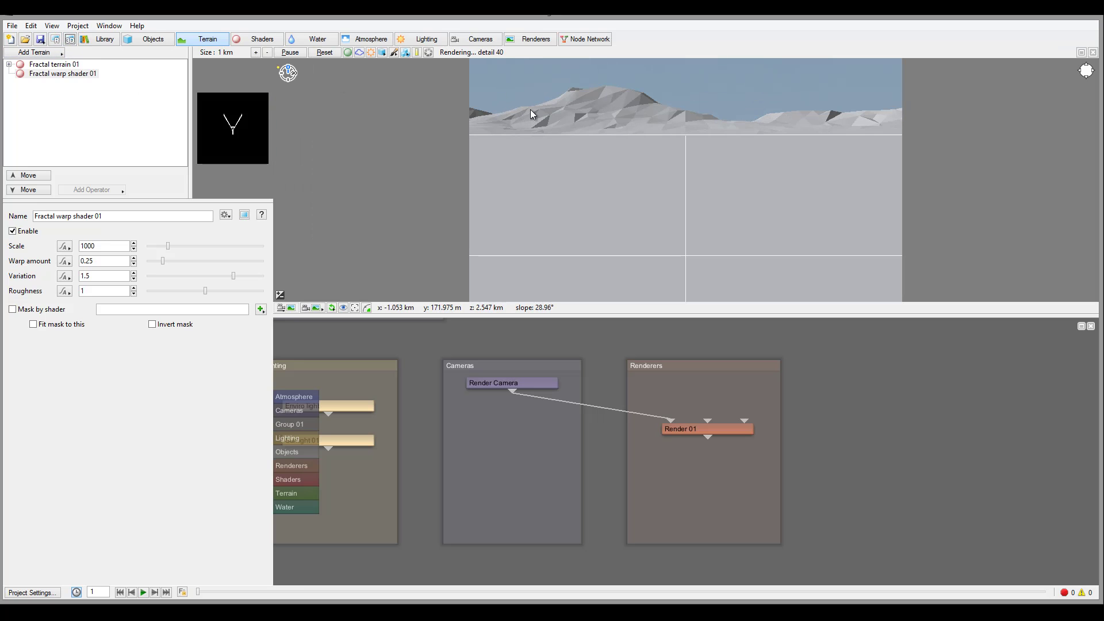
{"action": "left_click", "coordinate": [52, 25]}
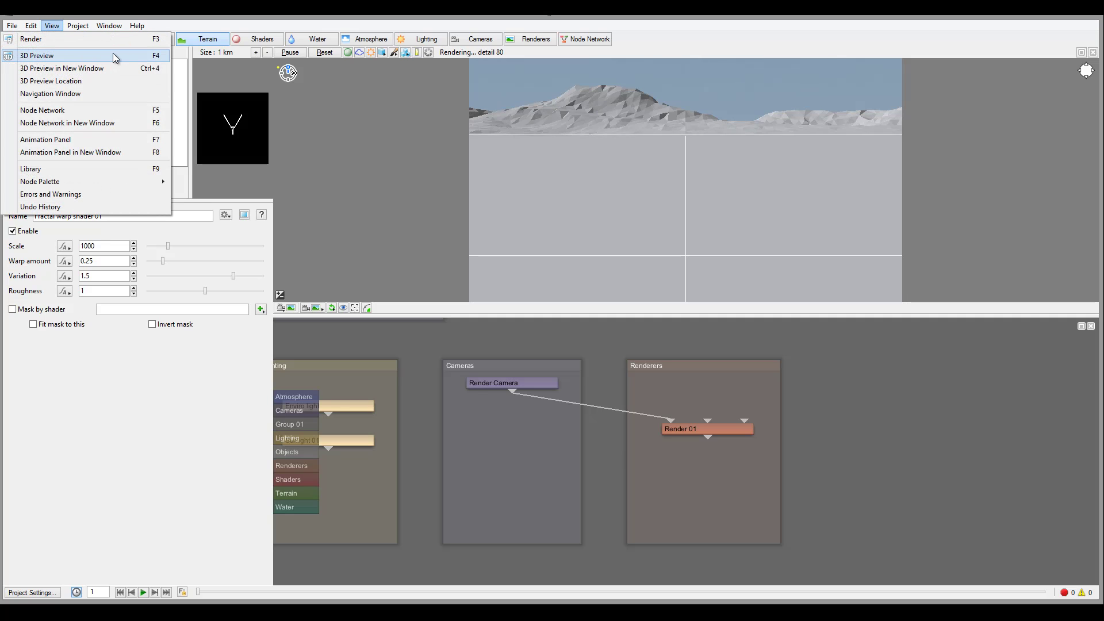
{"action": "left_click", "coordinate": [52, 25]}
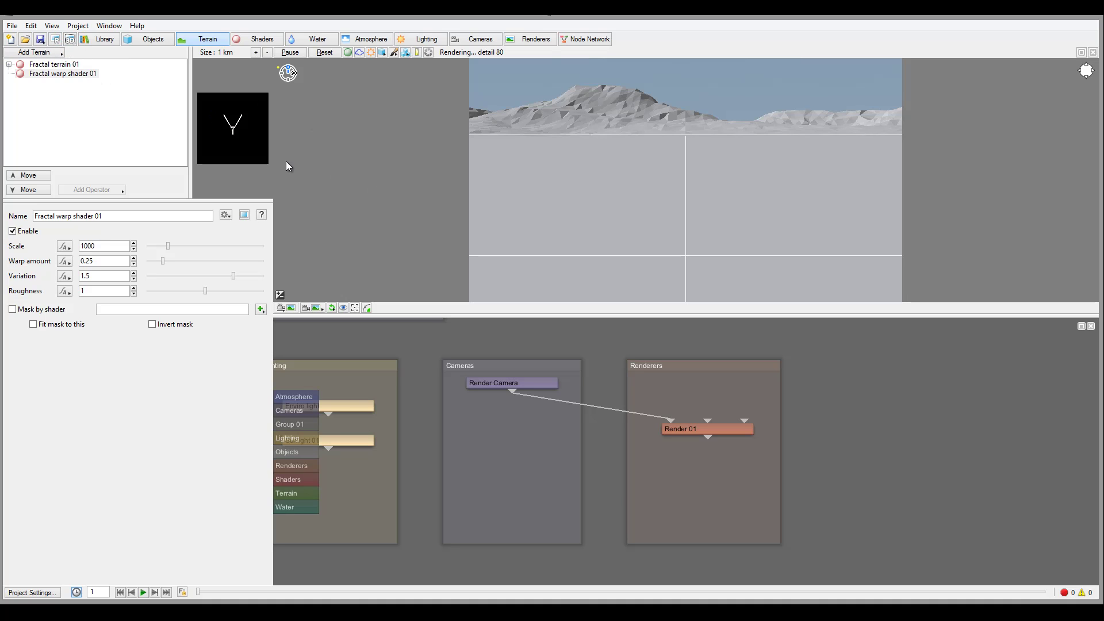
{"action": "left_click", "coordinate": [99, 40]}
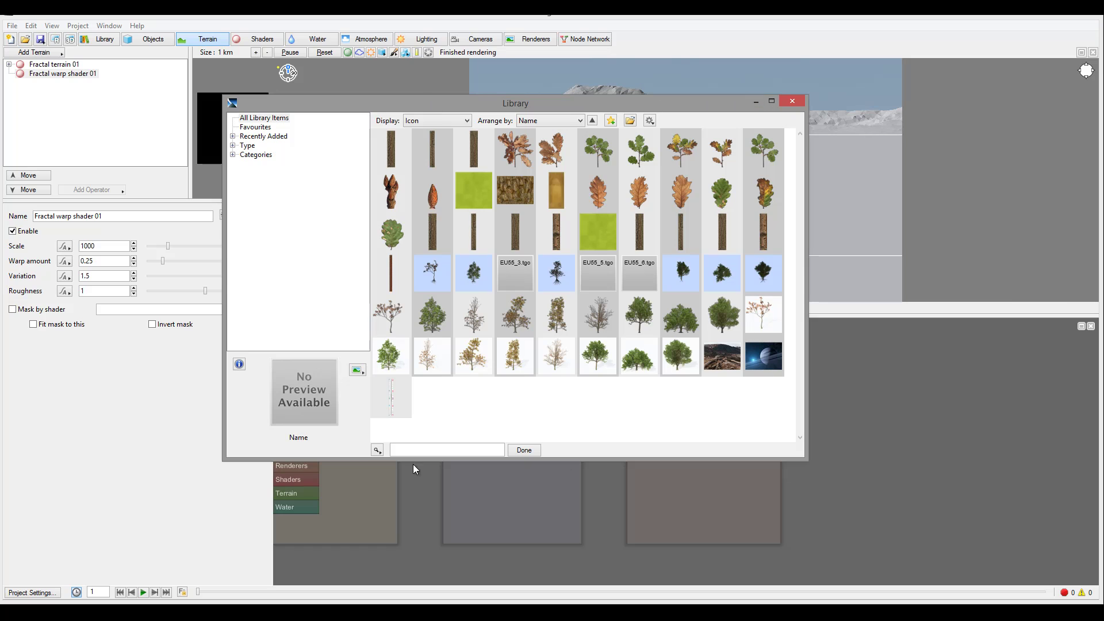
{"action": "left_click", "coordinate": [791, 102]}
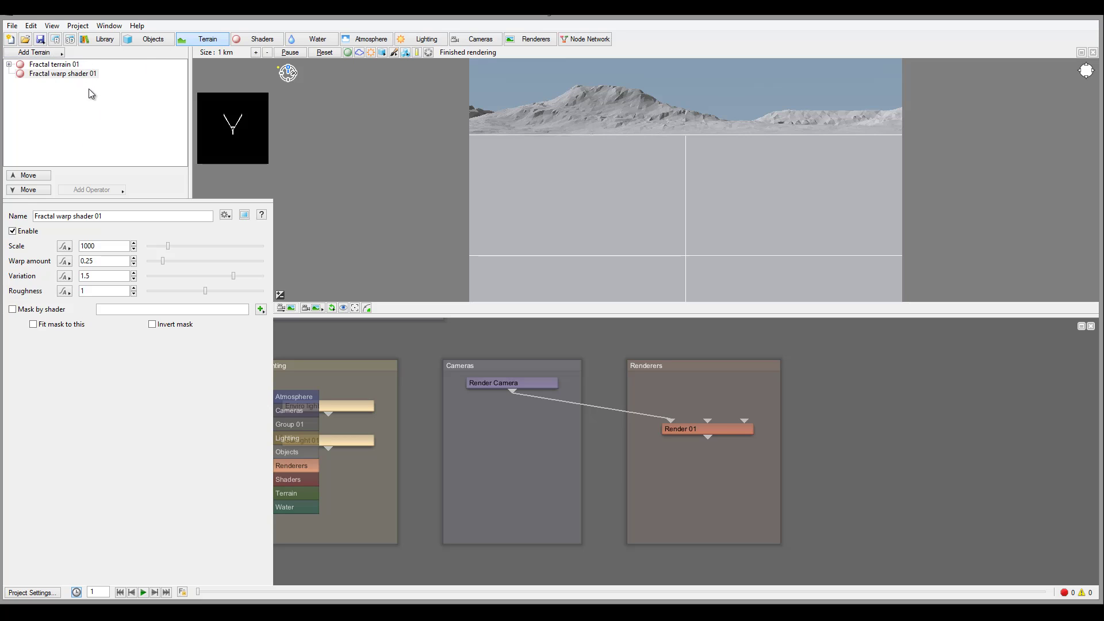
Step: Cycle through Objects, Terrain, Shaders, Water, Atmosphere, Lighting, Cameras and Renderers, ending on Render 01
{"action": "left_click", "coordinate": [144, 40]}
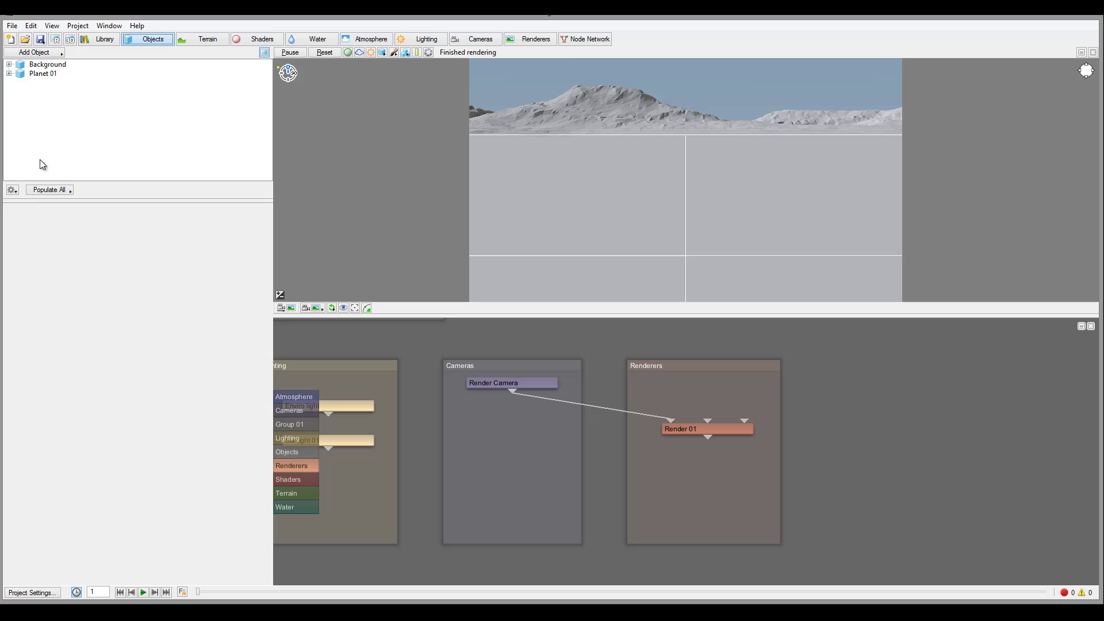
{"action": "left_click", "coordinate": [210, 41]}
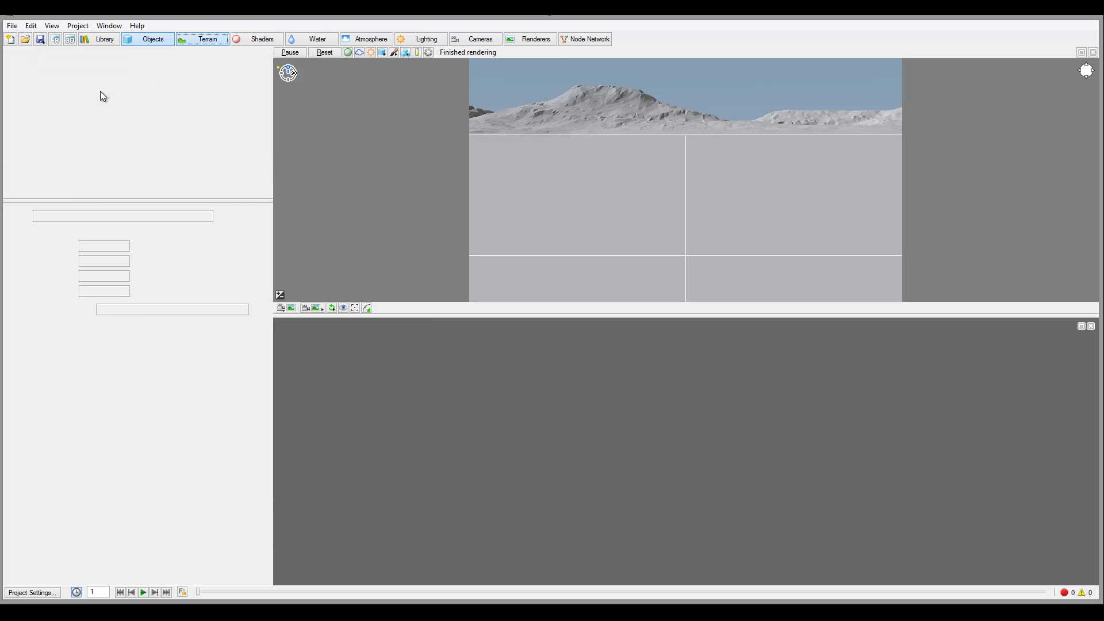
{"action": "left_click", "coordinate": [263, 38]}
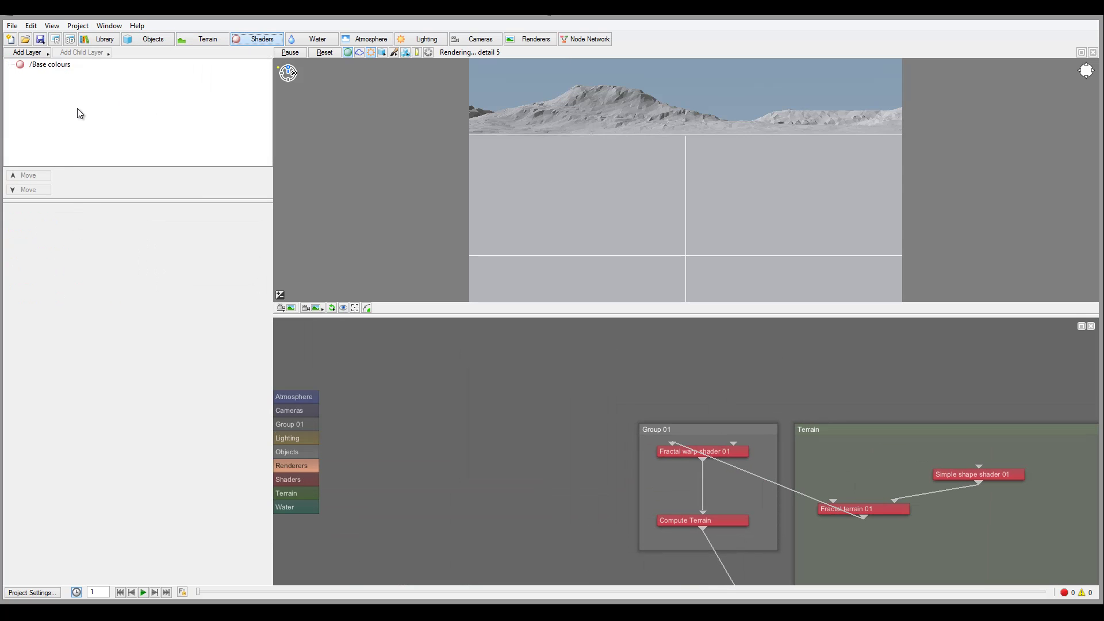
{"action": "left_click", "coordinate": [315, 39]}
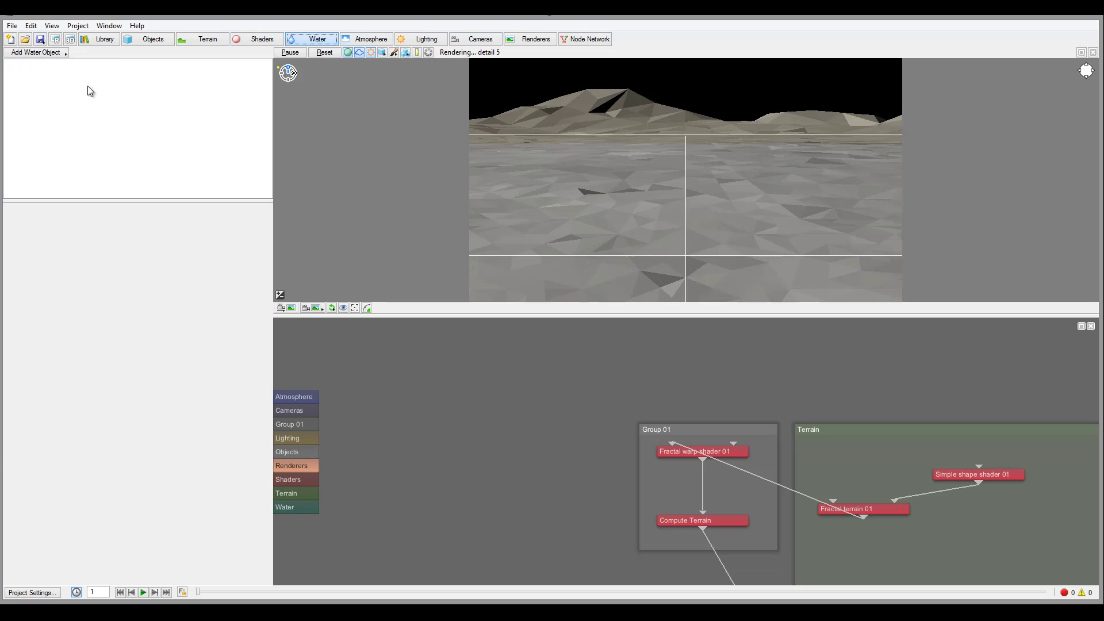
{"action": "left_click", "coordinate": [372, 39]}
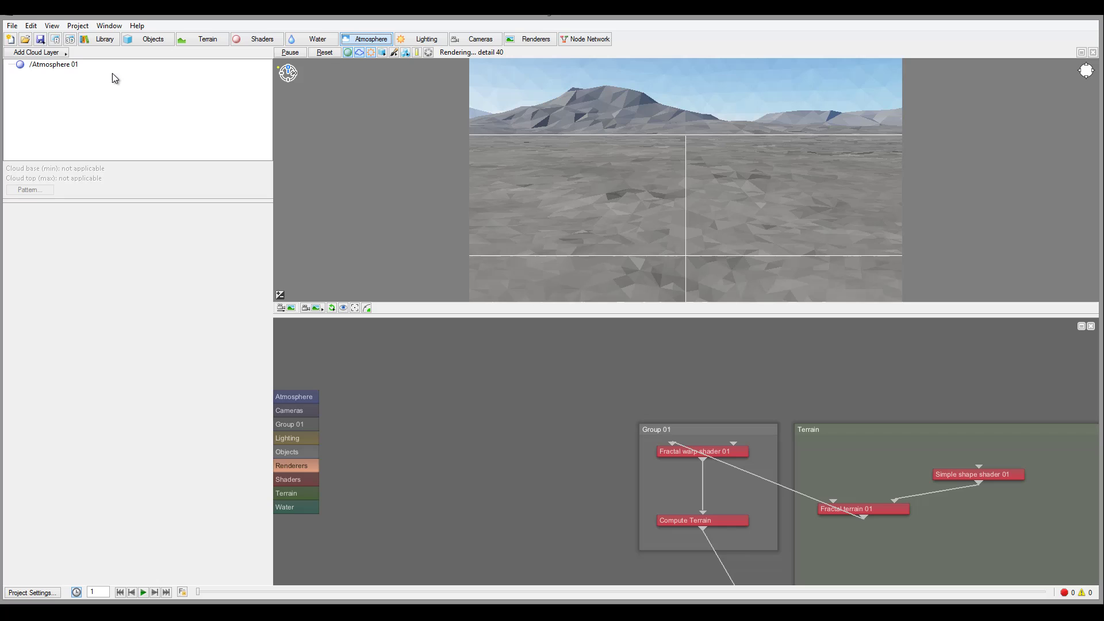
{"action": "left_click", "coordinate": [426, 39]}
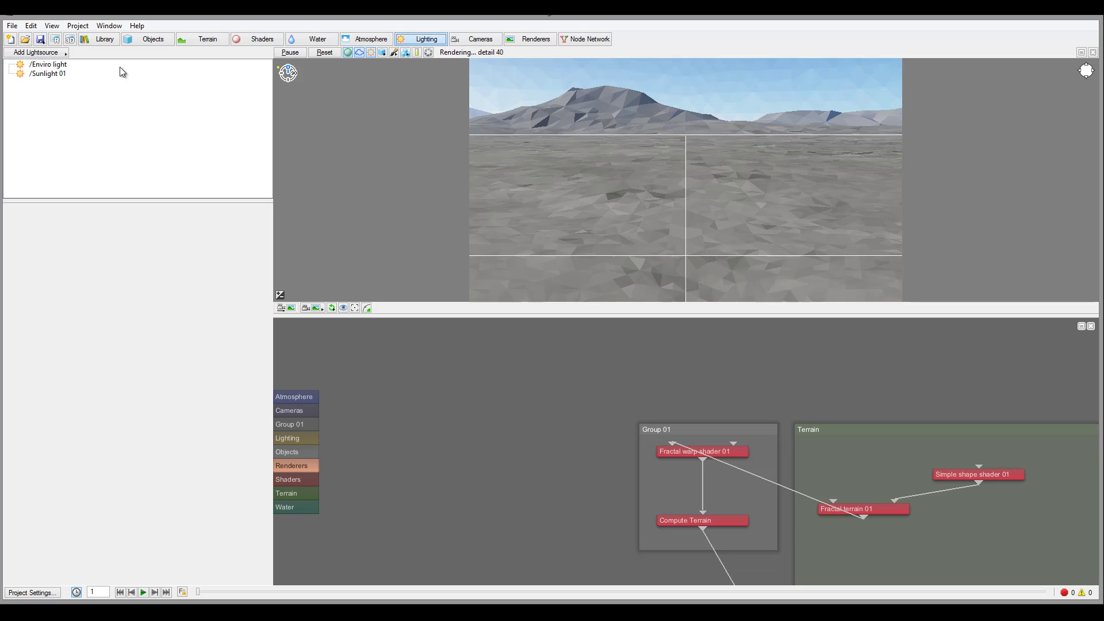
{"action": "left_click", "coordinate": [477, 39]}
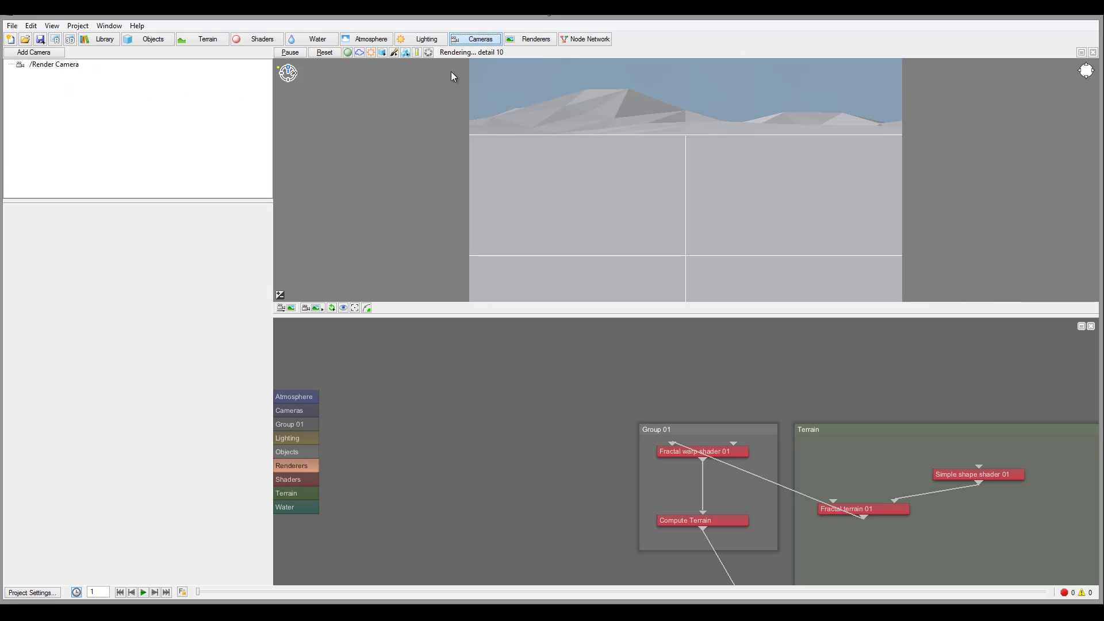
{"action": "left_click", "coordinate": [537, 39]}
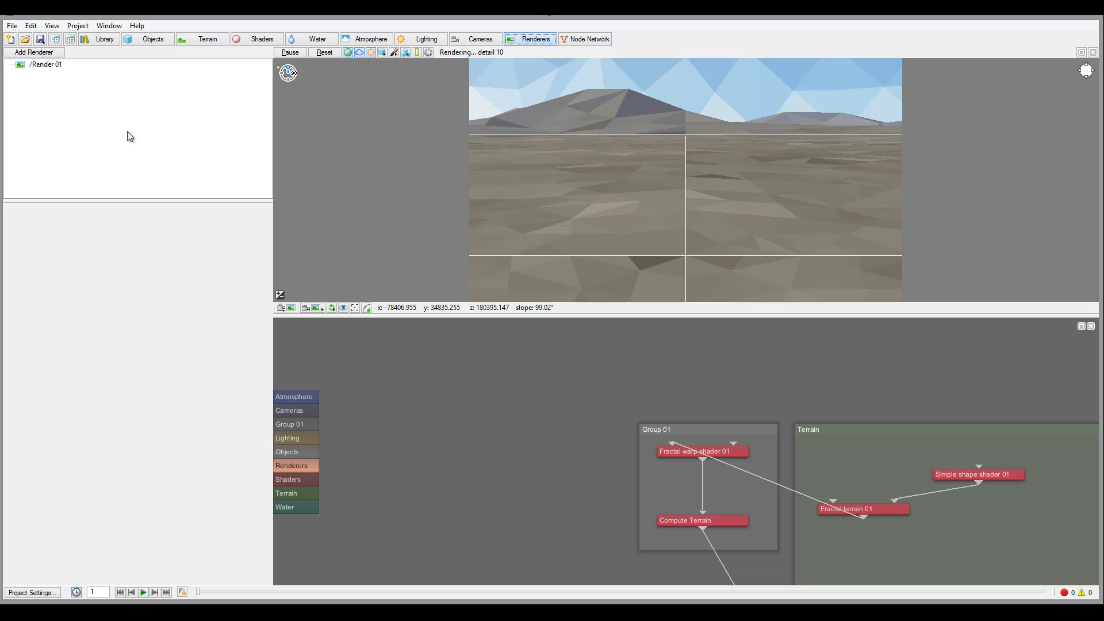
Step: Show the full Node Network and step through Group 01, Fractal terrain 01 and Atmosphere 01
{"action": "left_click", "coordinate": [584, 40]}
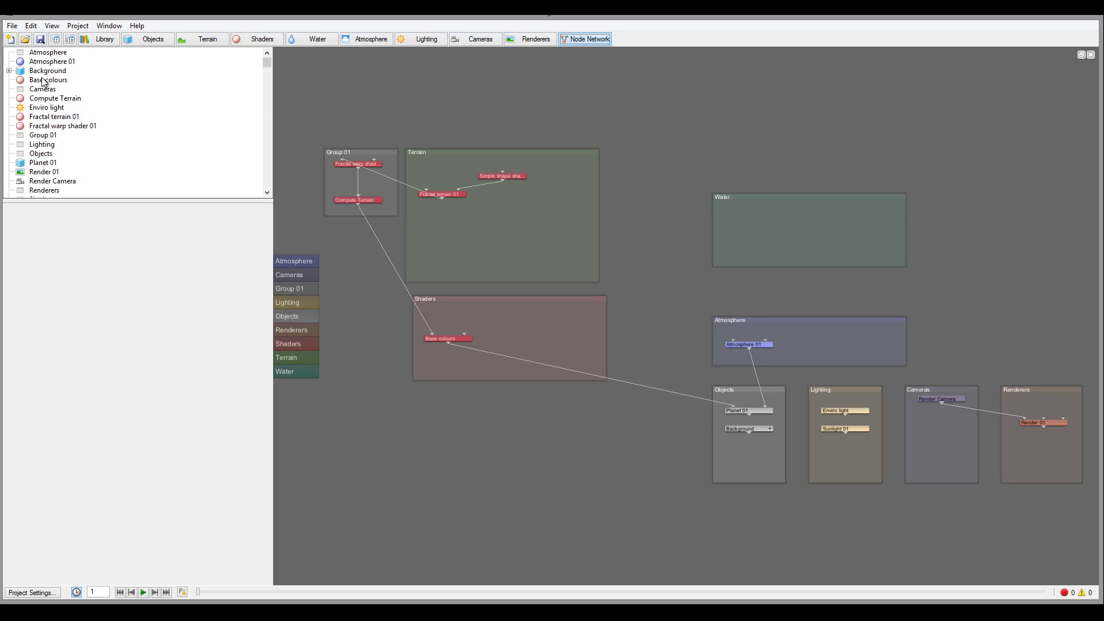
{"action": "left_click", "coordinate": [46, 135]}
{"action": "left_click", "coordinate": [51, 117]}
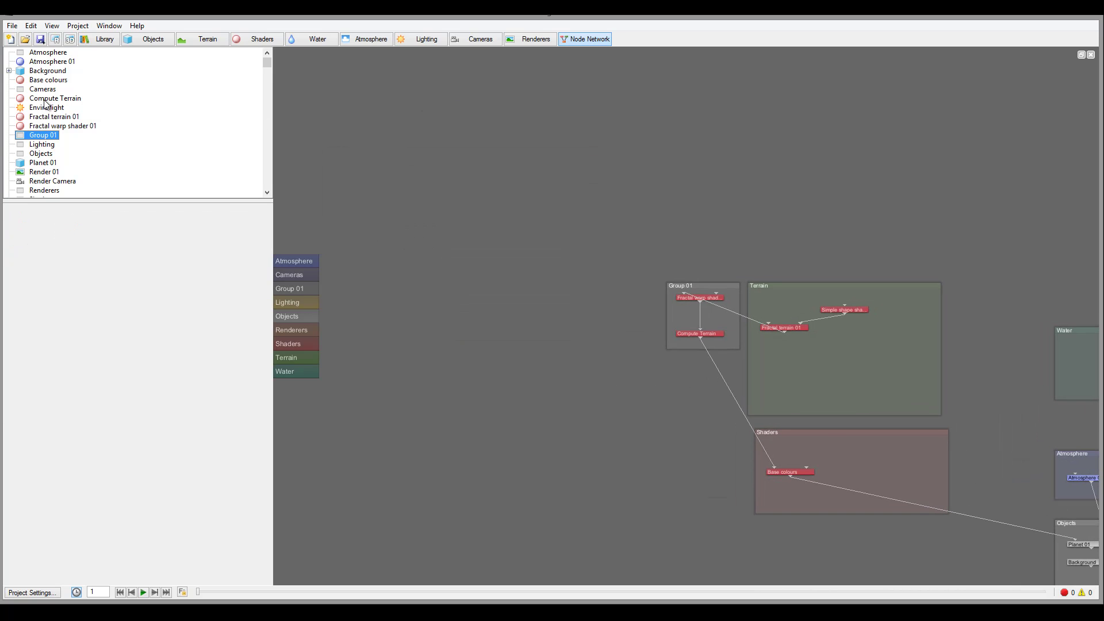
{"action": "left_click", "coordinate": [44, 79]}
{"action": "key", "text": "Up"}
{"action": "key", "text": "Up"}
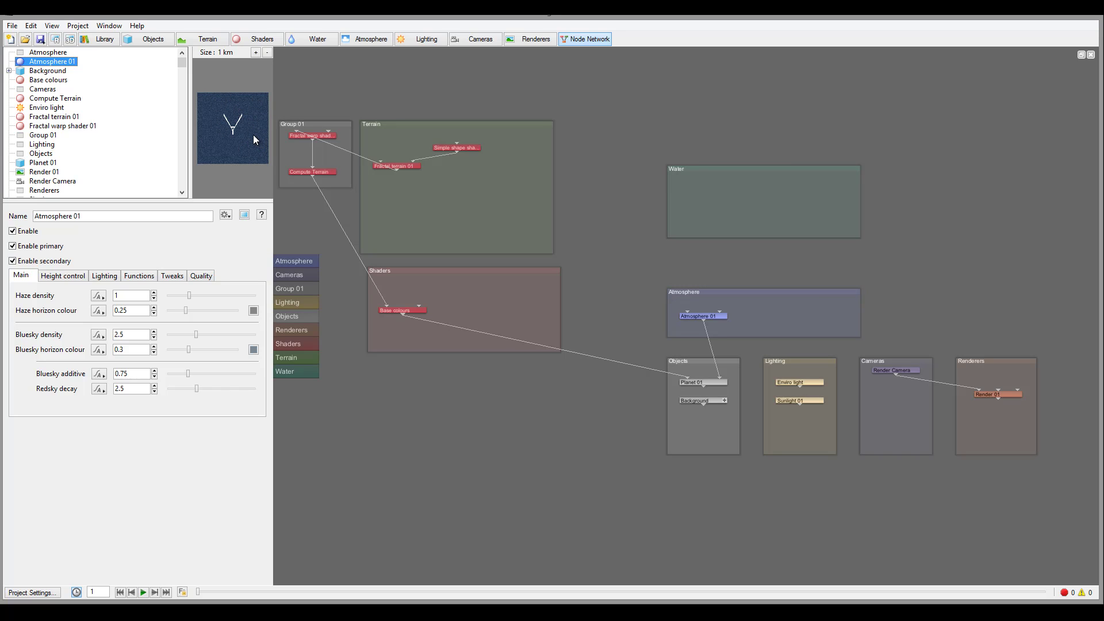
Step: Add a Mid-level Altocumulus (3D/Volumetric) cloud layer to the atmosphere
{"action": "left_click", "coordinate": [371, 41]}
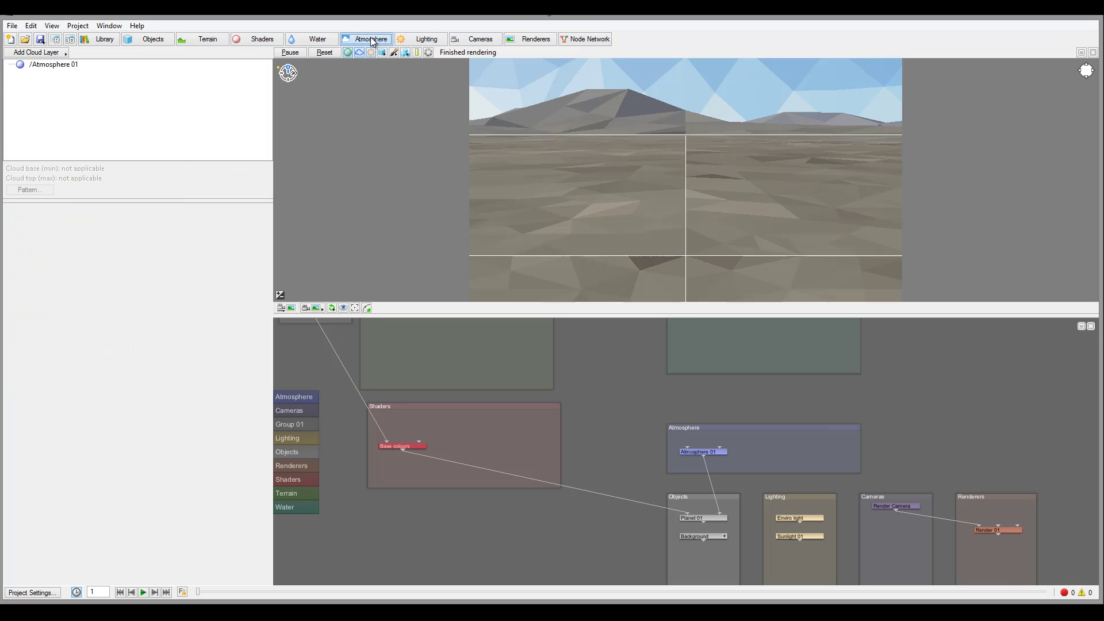
{"action": "left_click", "coordinate": [62, 52]}
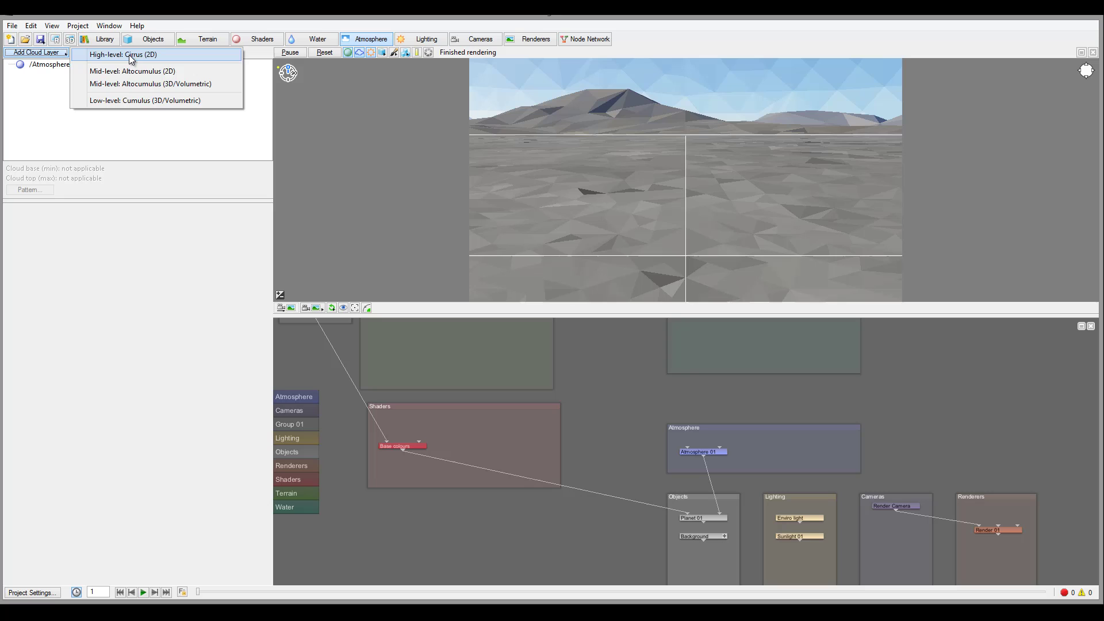
{"action": "left_click", "coordinate": [101, 84]}
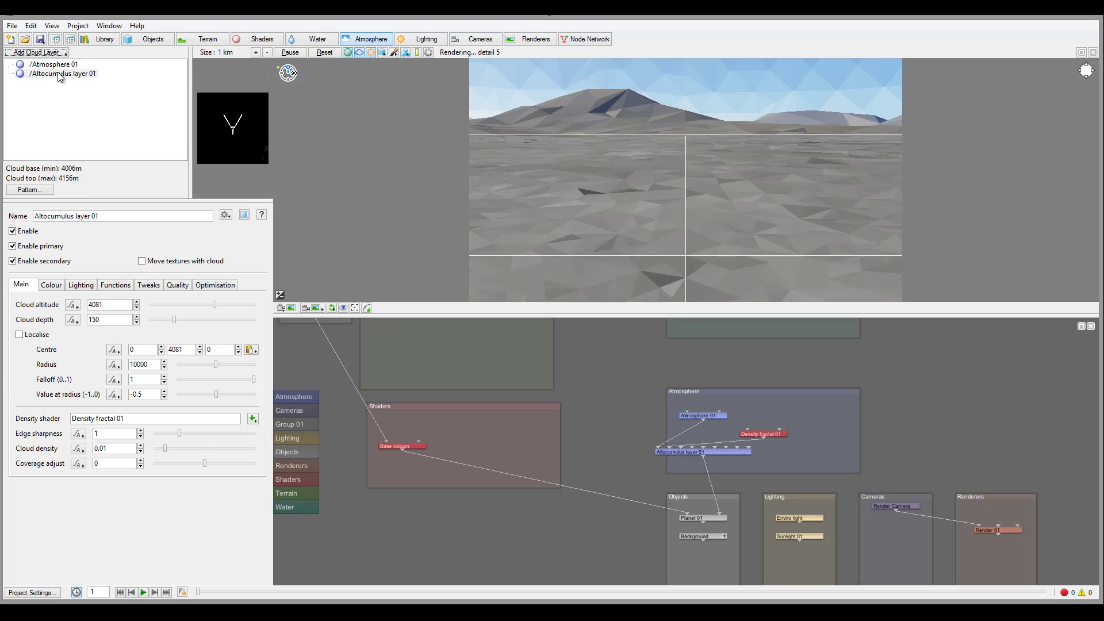
Step: In the full node network, select Atmosphere 01 and then Altocumulus layer 01 to view its settings
{"action": "left_click", "coordinate": [575, 40]}
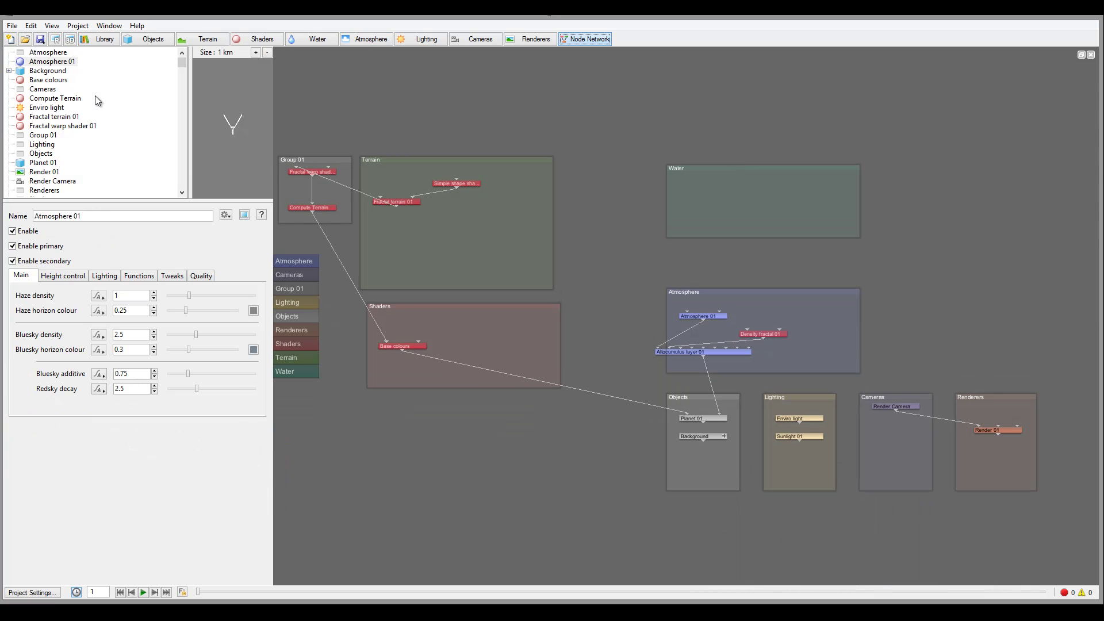
{"action": "left_click", "coordinate": [52, 62]}
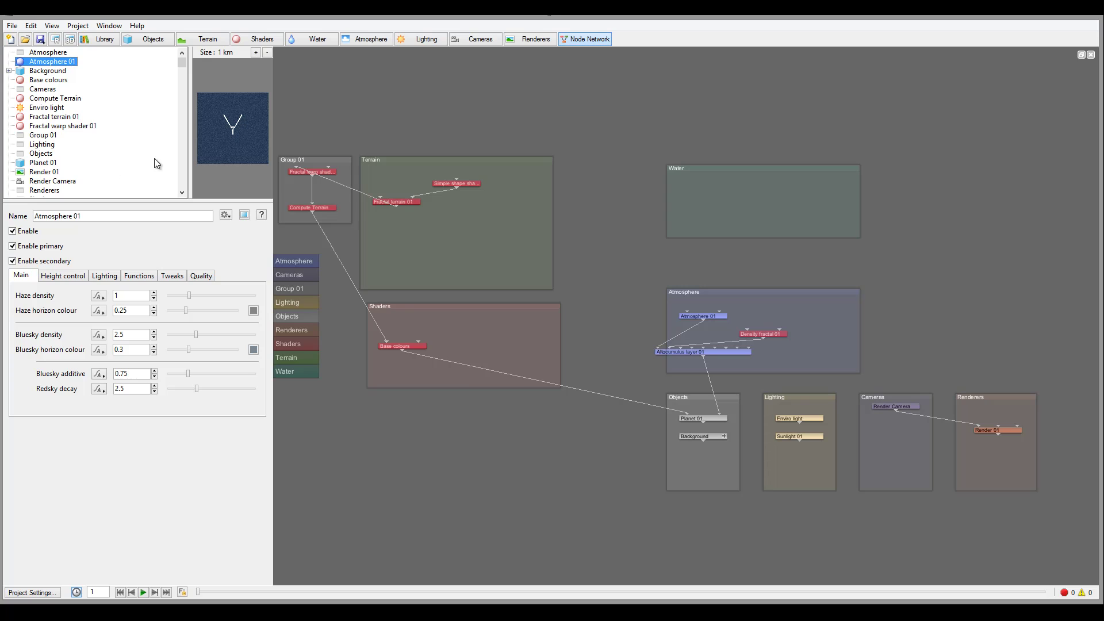
{"action": "scroll", "coordinate": [182, 75], "scroll_direction": "down", "scroll_amount": 5}
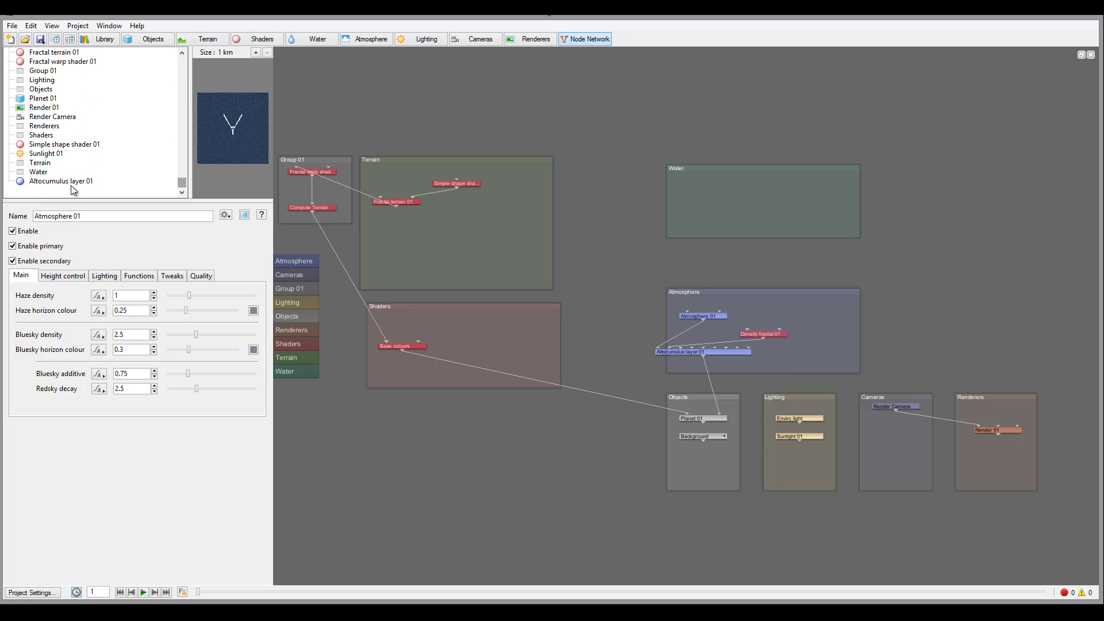
{"action": "left_click", "coordinate": [58, 182]}
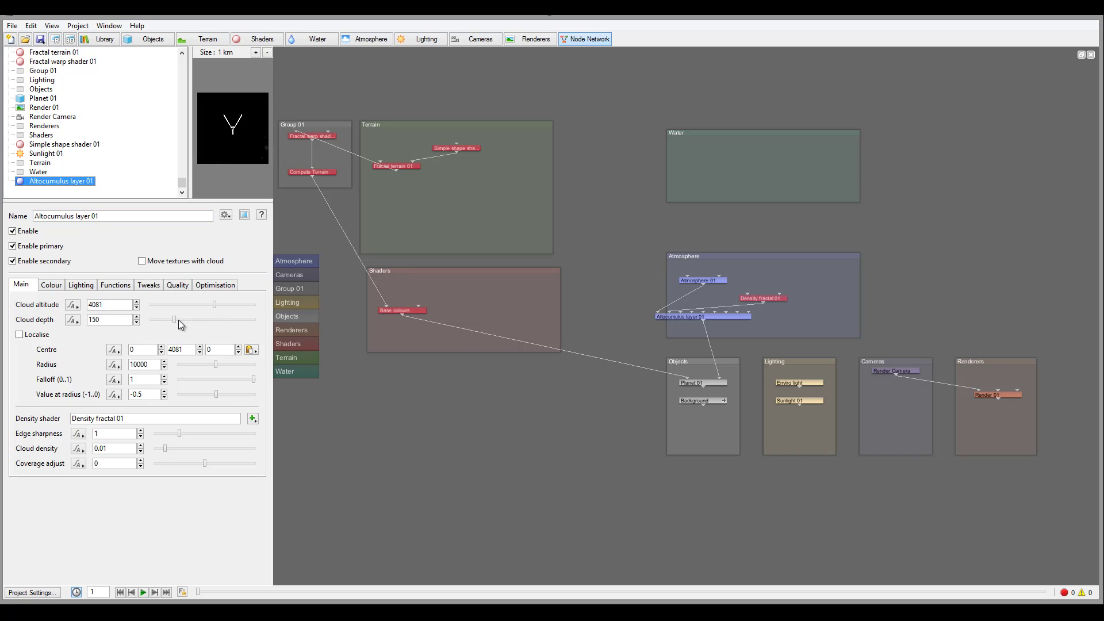
Step: Raise Altocumulus layer 01's cloud depth from 150 to 1346.41
{"action": "left_click_drag", "start_coordinate": [179, 320], "coordinate": [191, 320]}
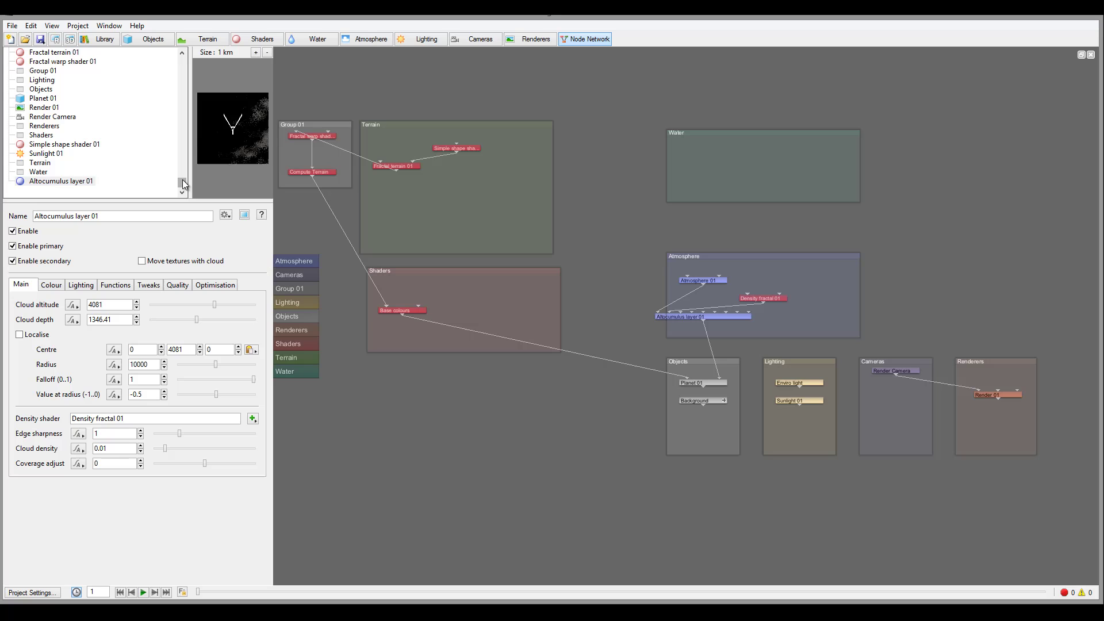
{"action": "left_click_drag", "start_coordinate": [184, 184], "coordinate": [182, 58]}
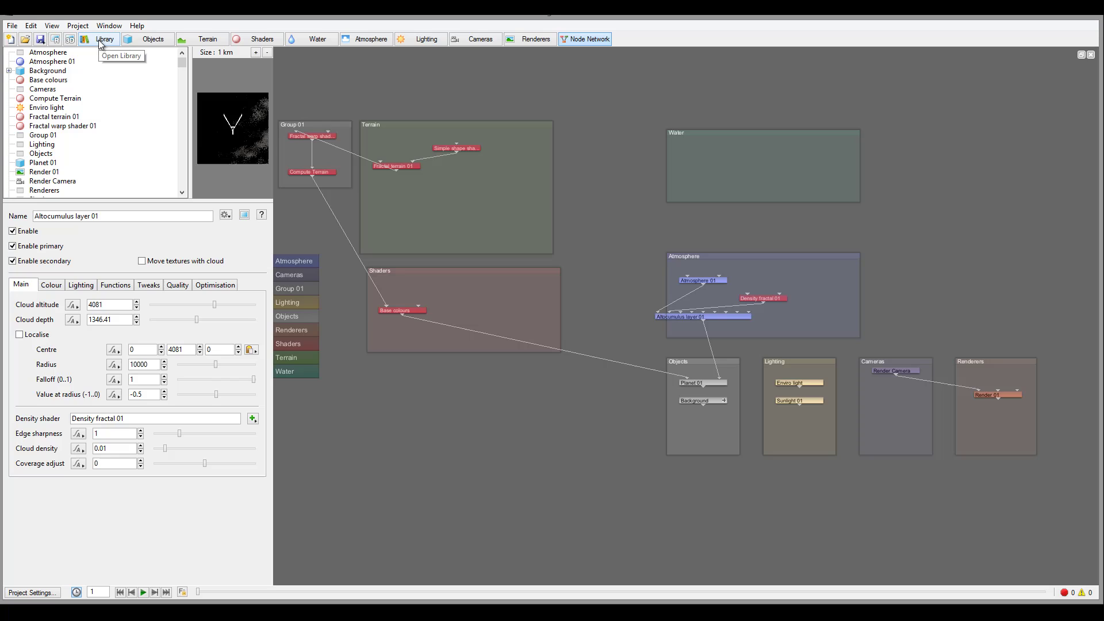
Step: Expand Planet 01 in Objects, inspect its warp, terrain, Base colours and Atmosphere children, then collapse it
{"action": "left_click", "coordinate": [149, 39]}
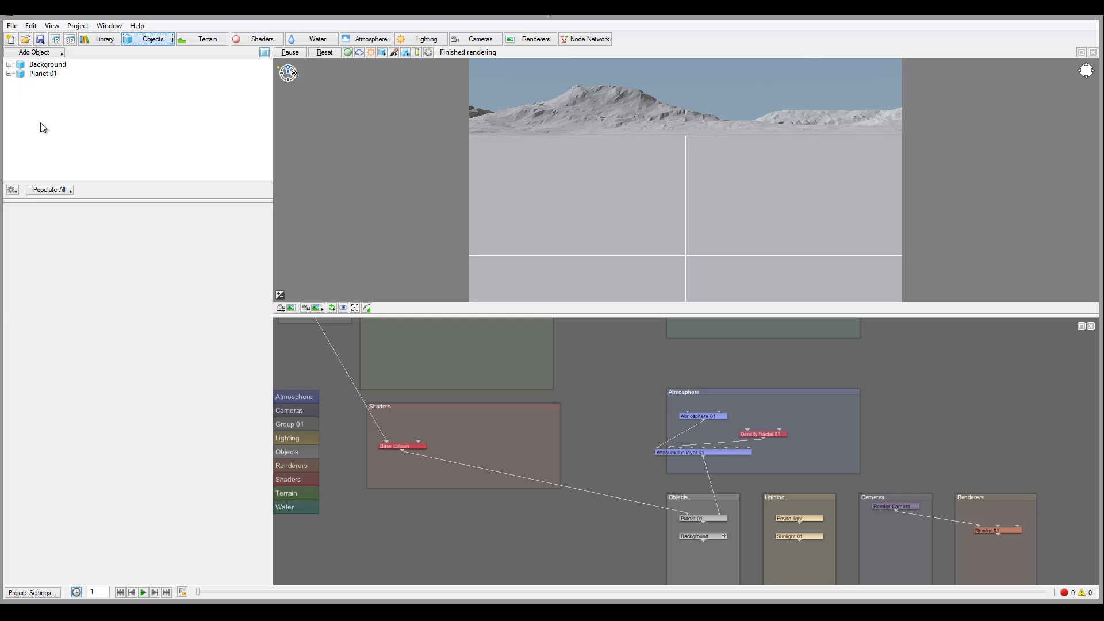
{"action": "left_click", "coordinate": [52, 75]}
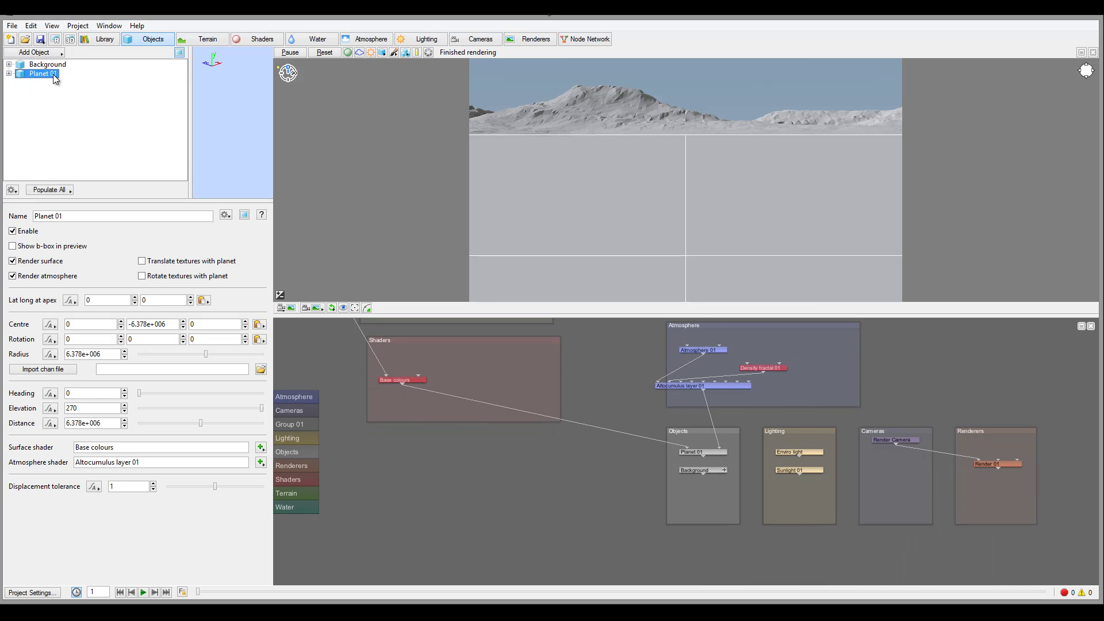
{"action": "left_click", "coordinate": [9, 74]}
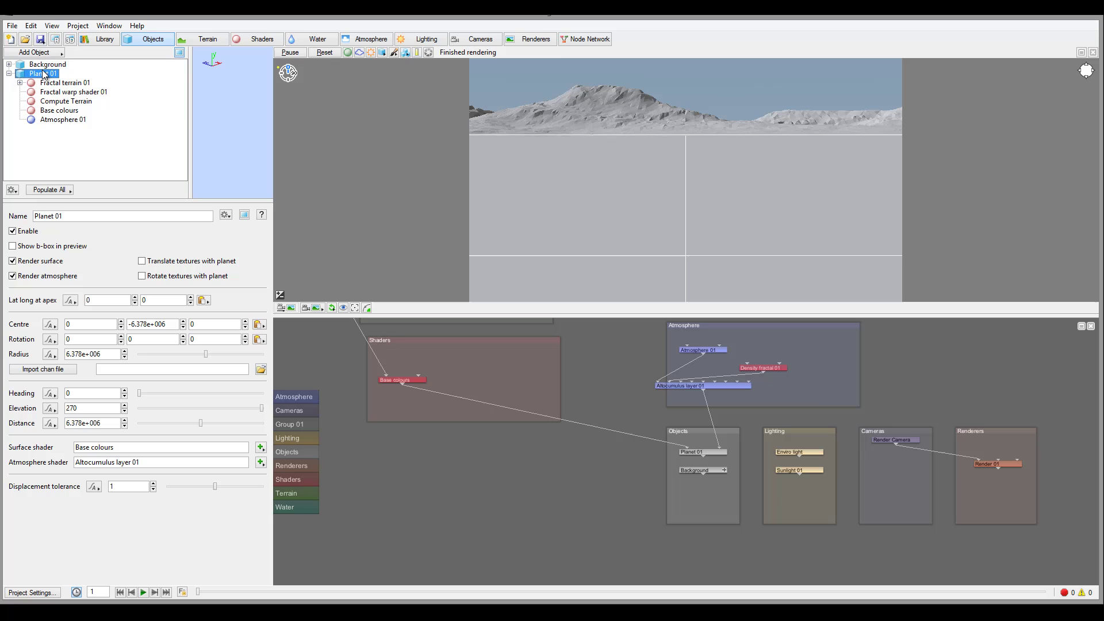
{"action": "left_click", "coordinate": [63, 92]}
{"action": "left_click", "coordinate": [63, 101]}
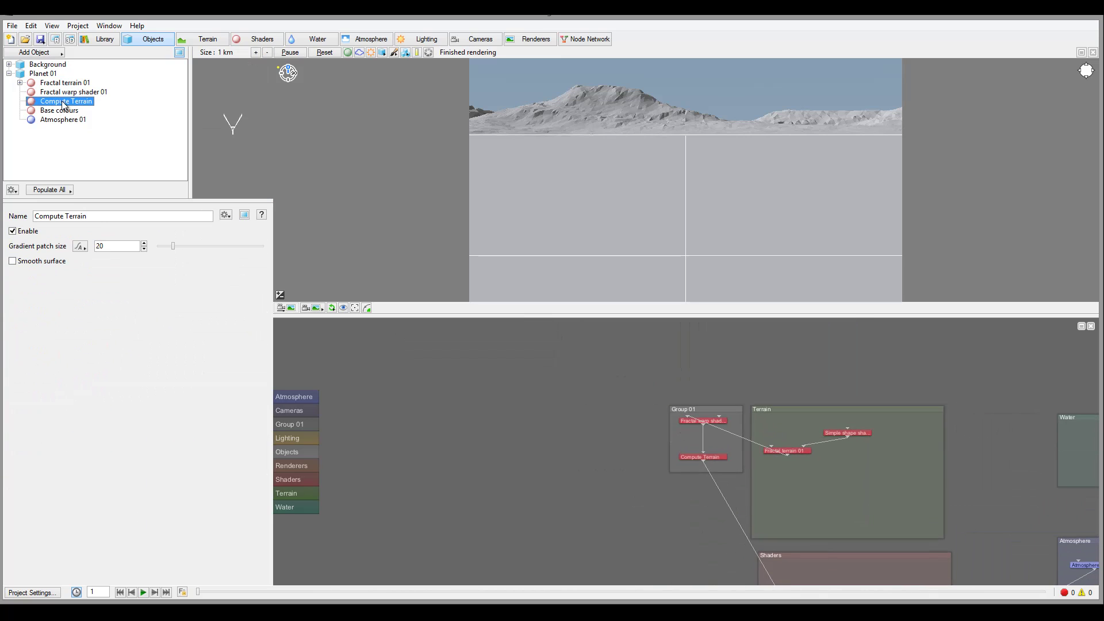
{"action": "left_click", "coordinate": [60, 111]}
{"action": "left_click", "coordinate": [63, 119]}
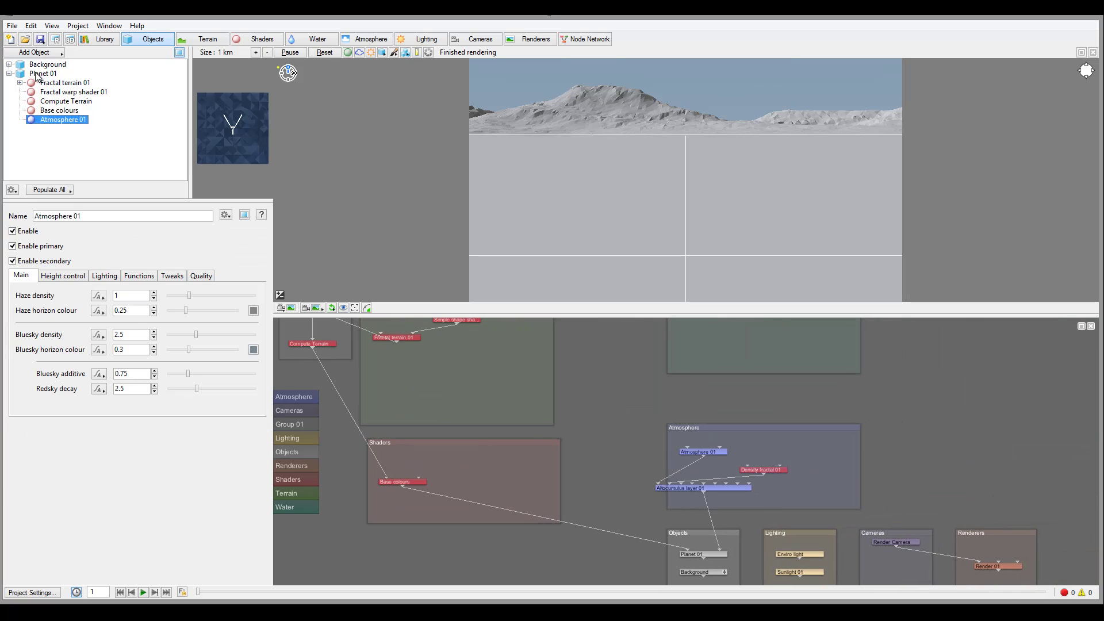
{"action": "left_click", "coordinate": [60, 83]}
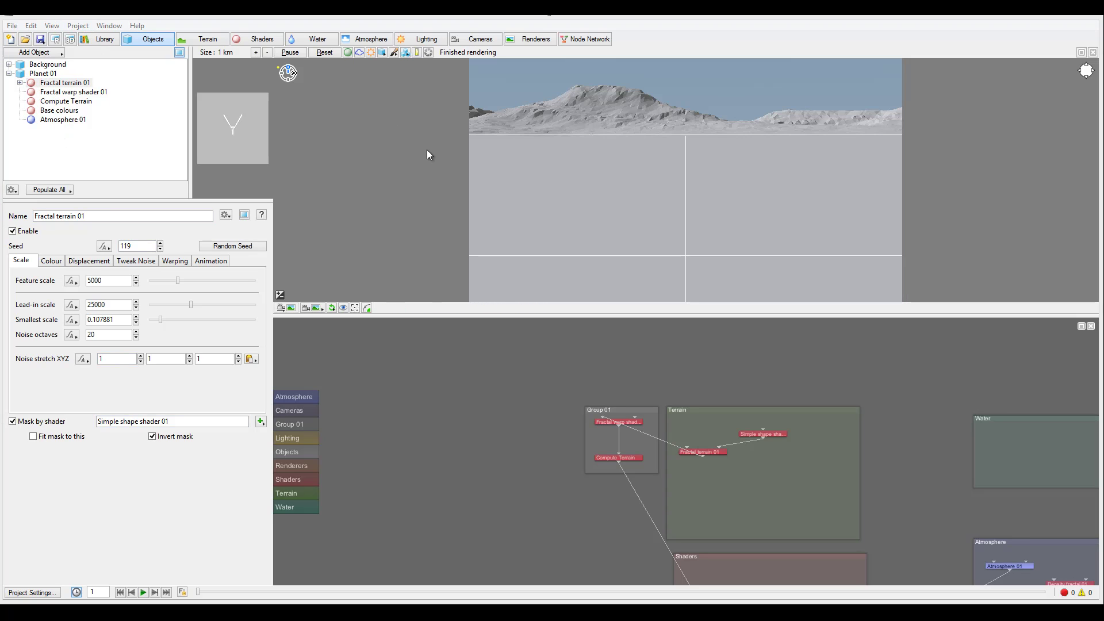
{"action": "left_click", "coordinate": [9, 73]}
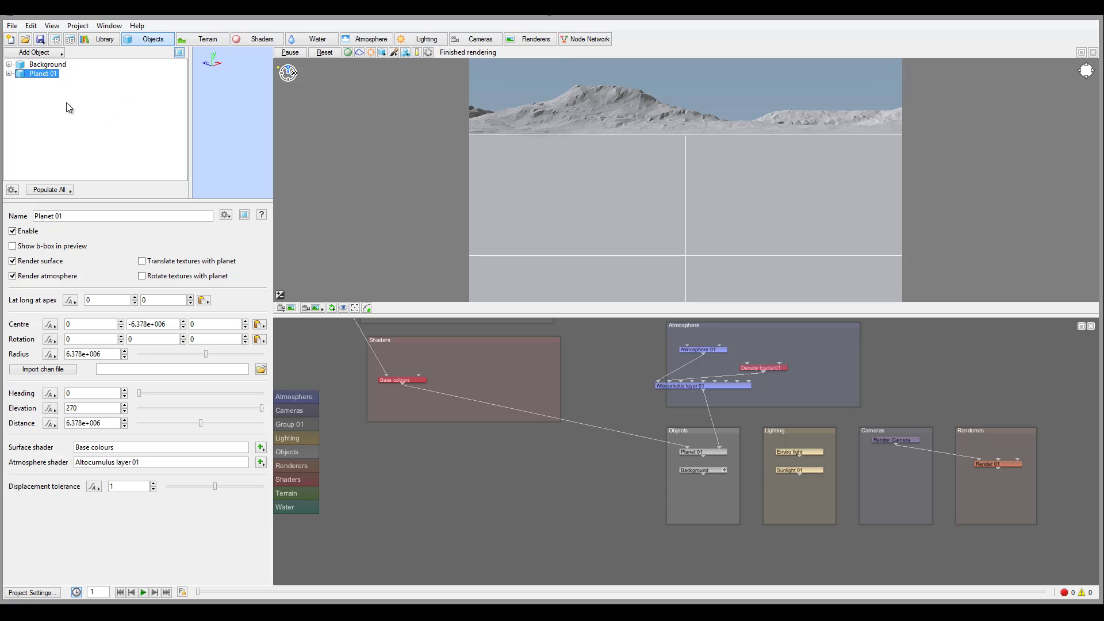
Step: In Terrain, browse the Add Terrain menu twice without adding and view Fractal warp shader 01
{"action": "left_click", "coordinate": [204, 38]}
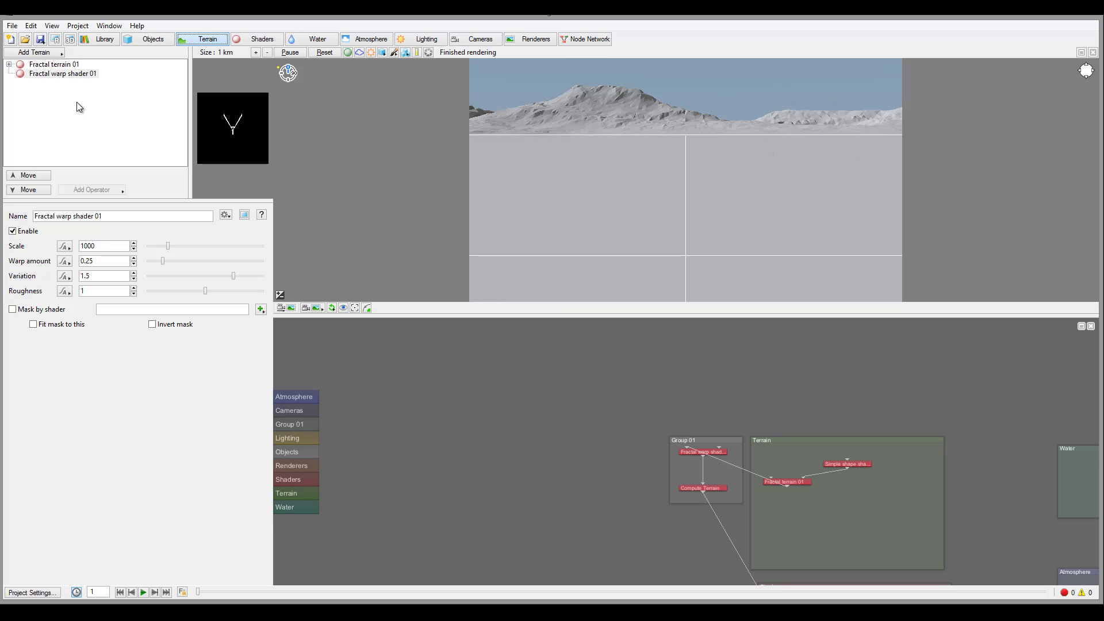
{"action": "left_click", "coordinate": [61, 54]}
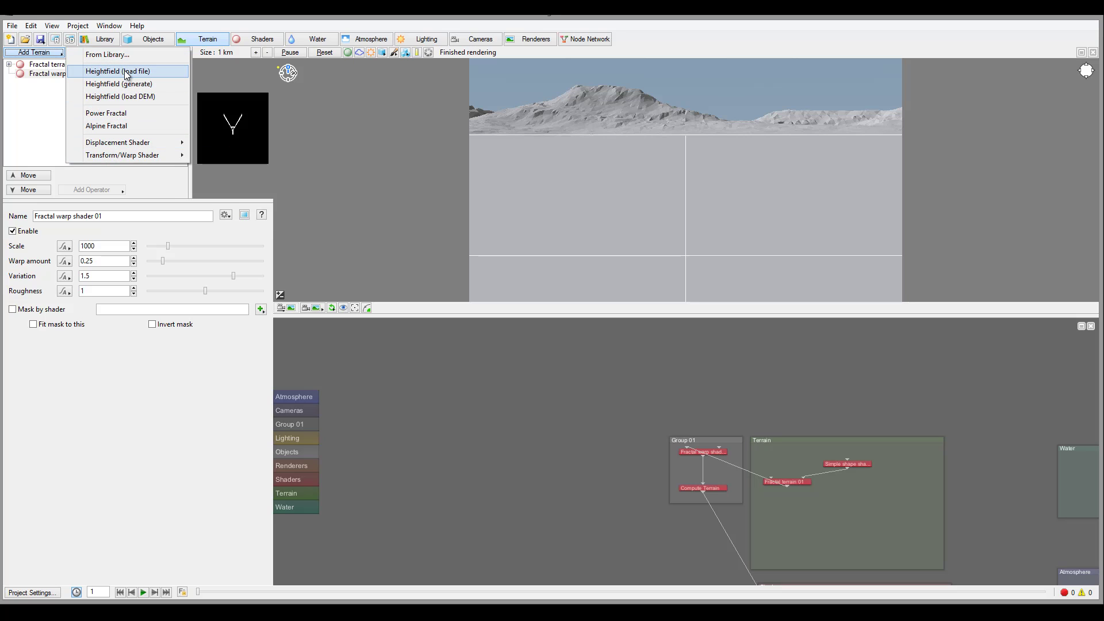
{"action": "left_click", "coordinate": [36, 127]}
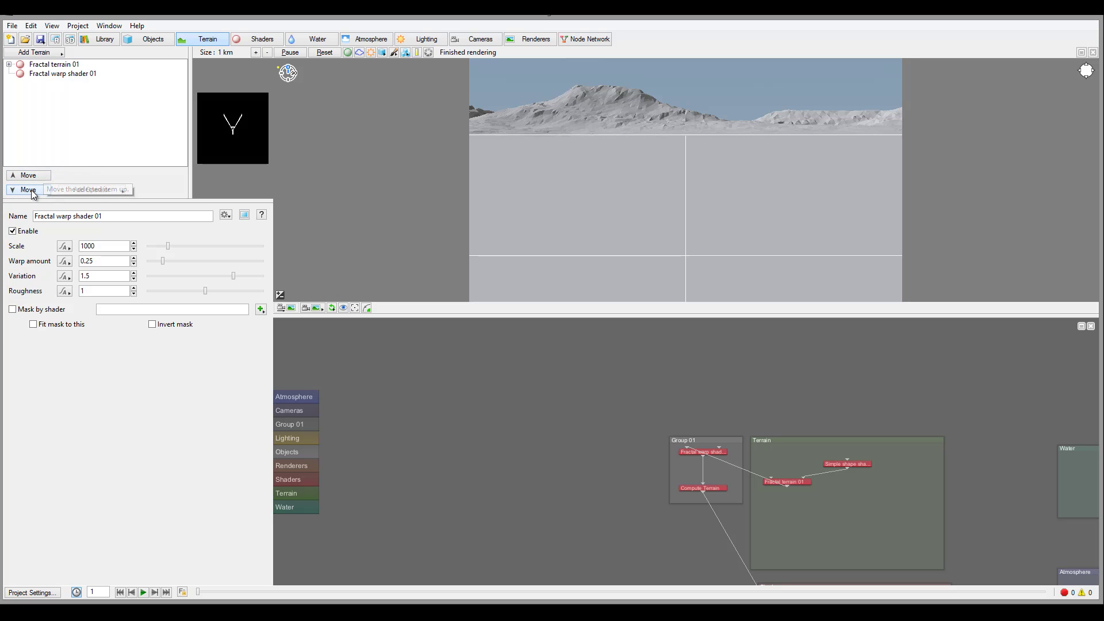
{"action": "left_click", "coordinate": [74, 75]}
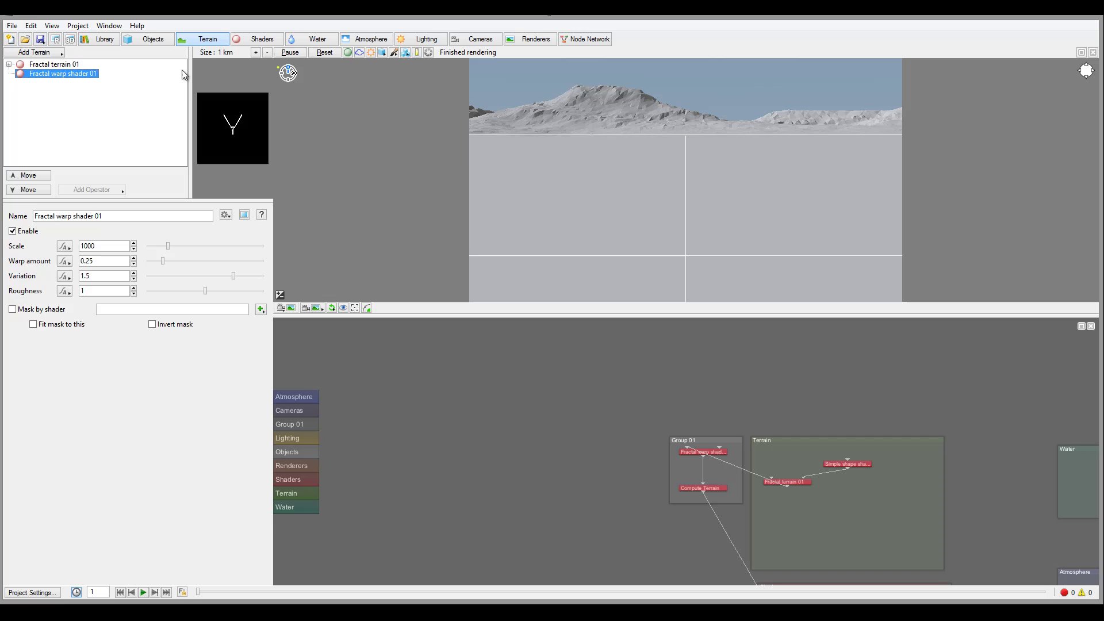
{"action": "left_click", "coordinate": [49, 53]}
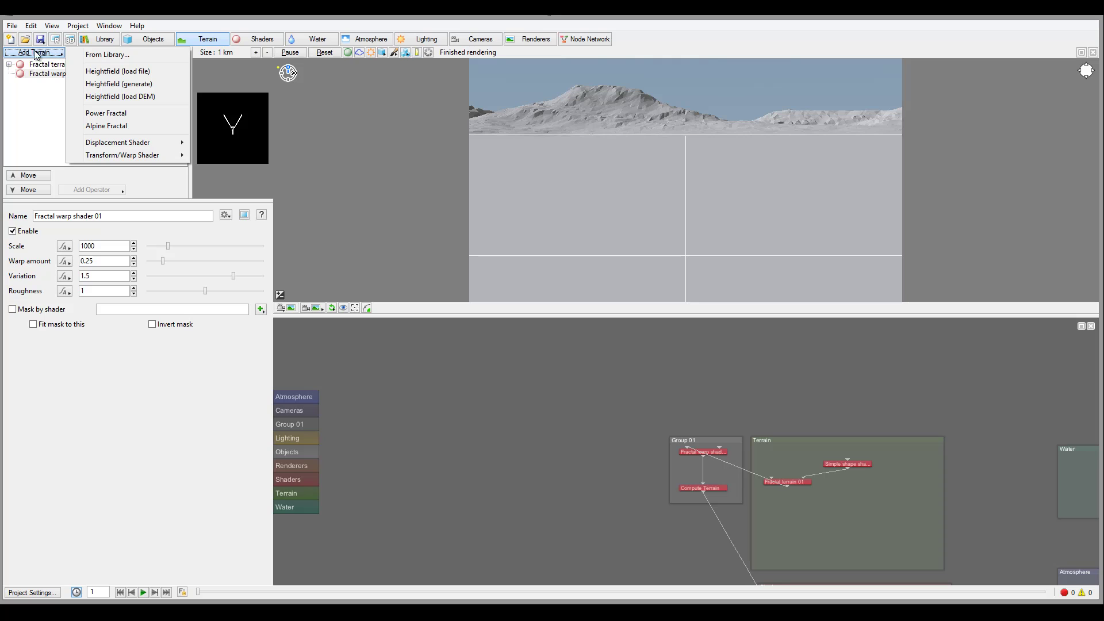
{"action": "left_click", "coordinate": [28, 129]}
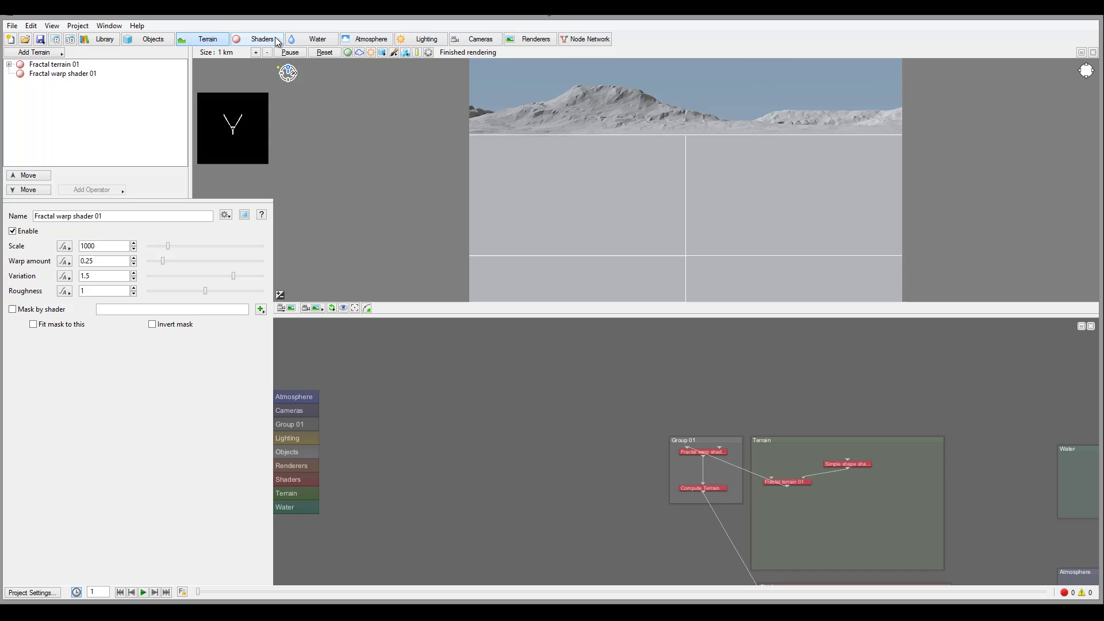
Step: Show the Shaders section with its single Base colours layer
{"action": "left_click", "coordinate": [255, 38]}
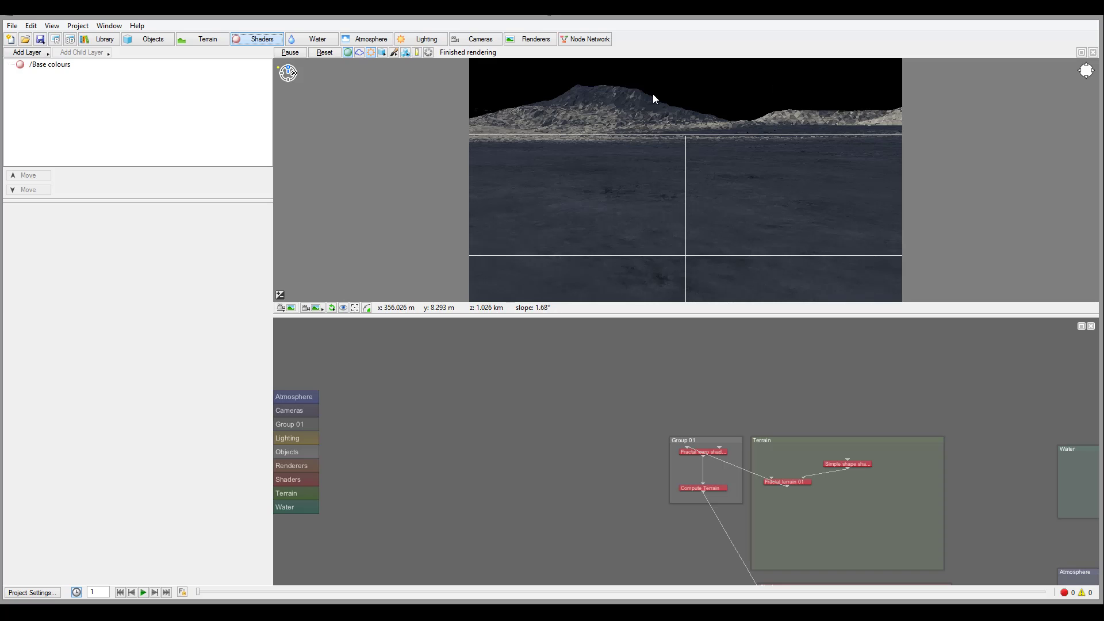
Step: View the empty Water section and browse the add-water list without adding anything
{"action": "left_click", "coordinate": [316, 39]}
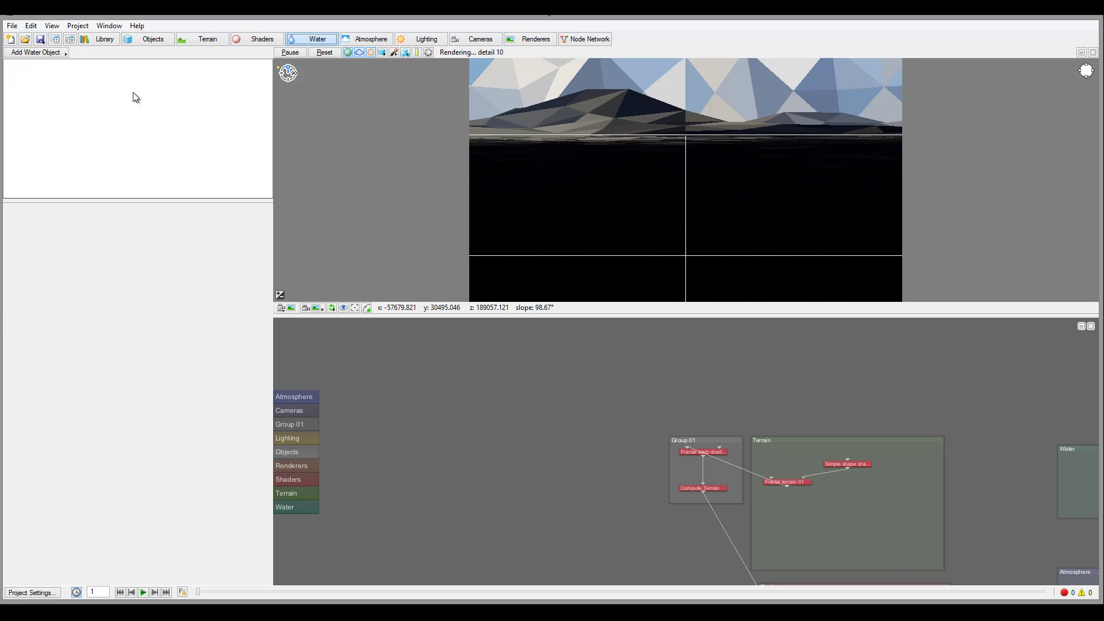
{"action": "left_click", "coordinate": [62, 53]}
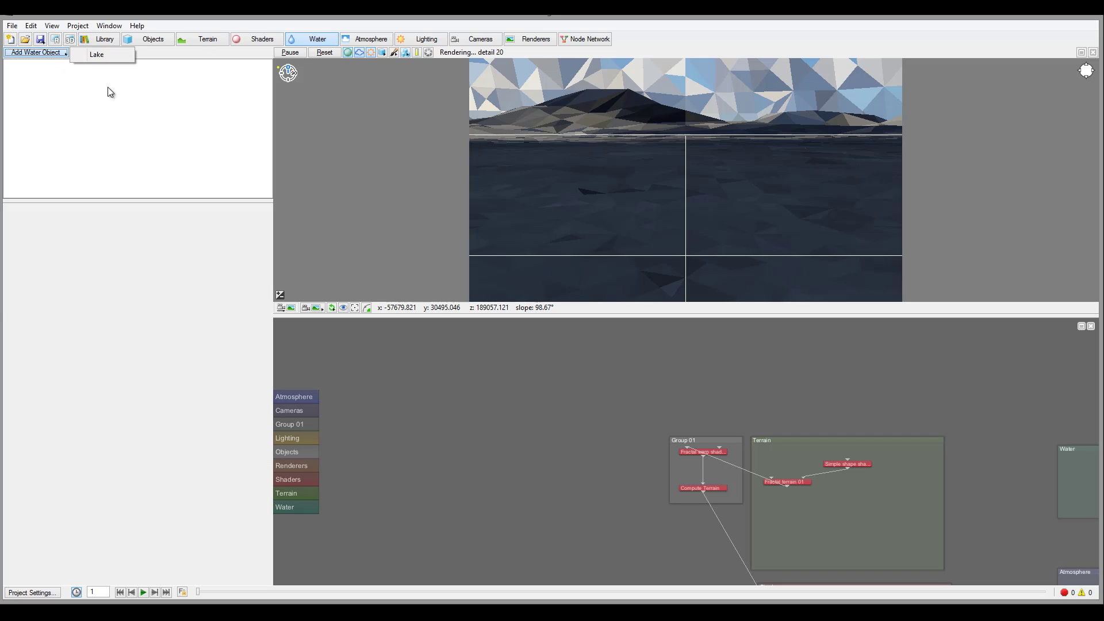
{"action": "left_click", "coordinate": [121, 115]}
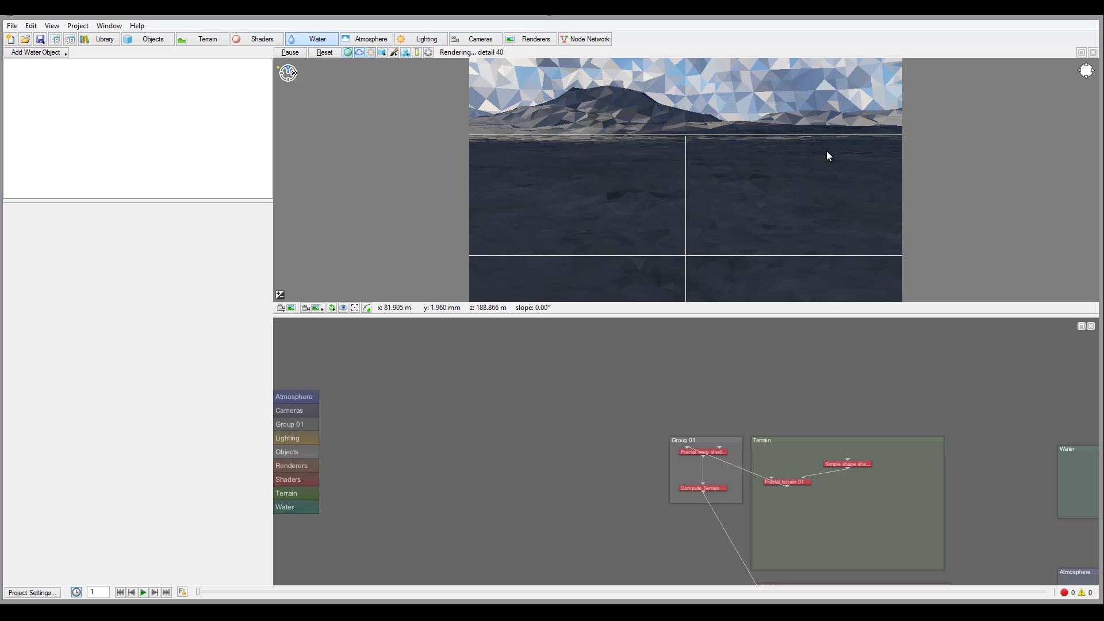
Step: Review Atmosphere 01 and Altocumulus layer 01, then show Lighting with Enviro light and Sunlight 01
{"action": "left_click", "coordinate": [380, 41]}
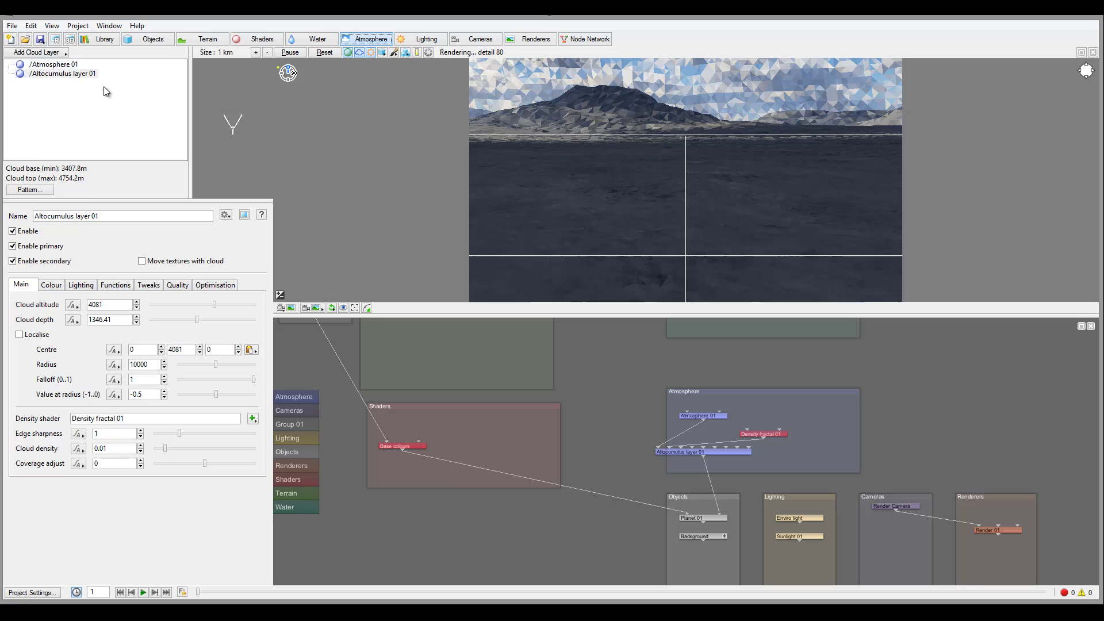
{"action": "left_click", "coordinate": [54, 67]}
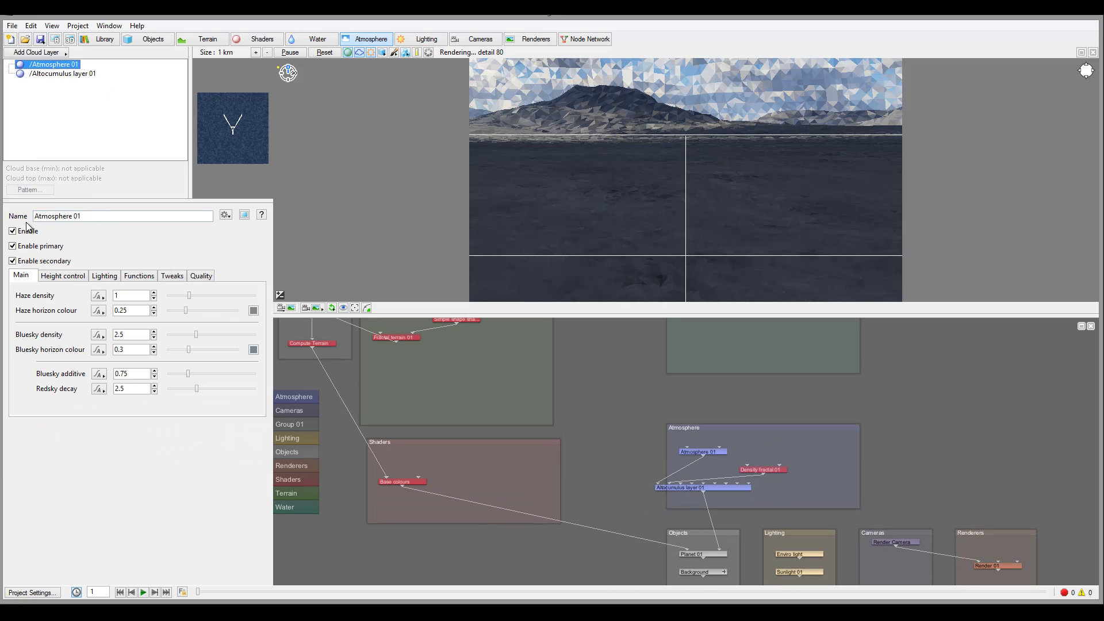
{"action": "left_click", "coordinate": [80, 75]}
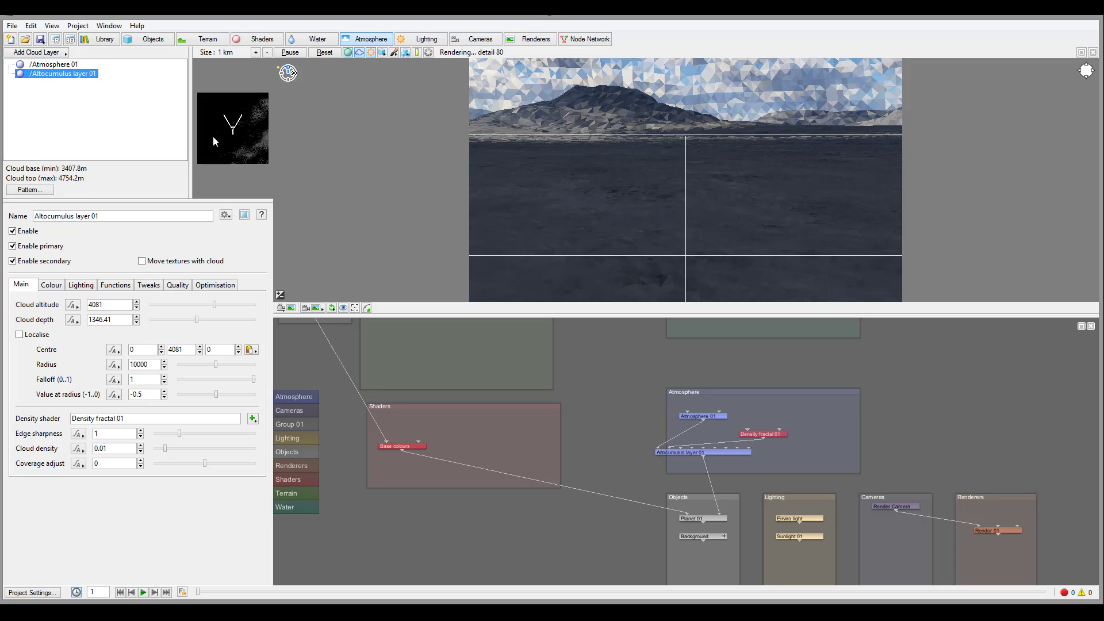
{"action": "left_click", "coordinate": [425, 39]}
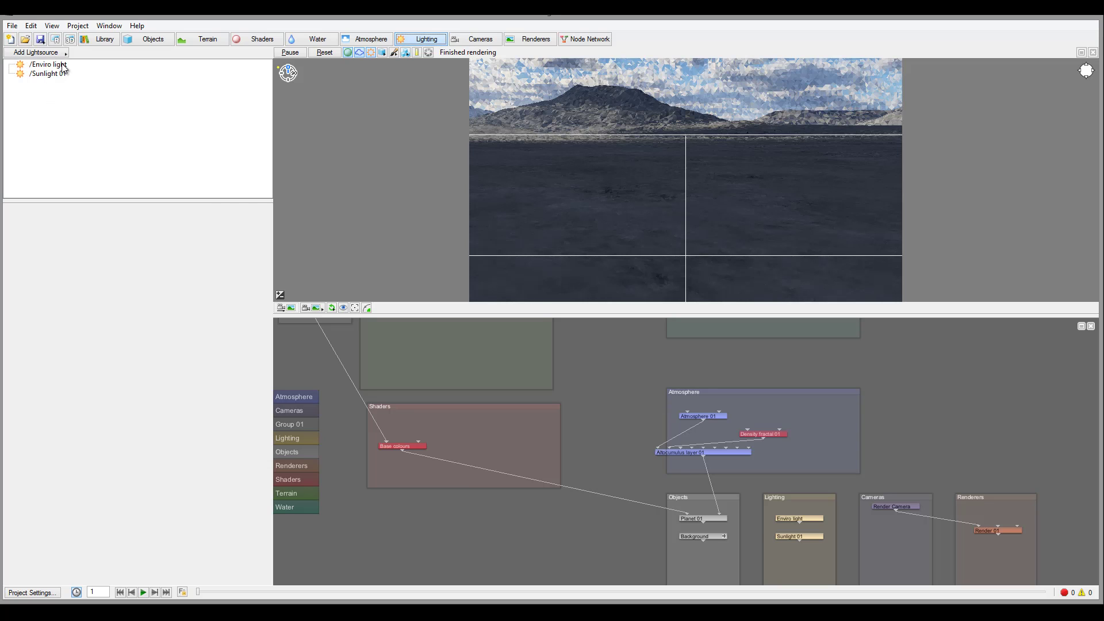
Step: Review Enviro light and Sunlight 01 (heading 300, elevation 25, strength 5) without adding a new light
{"action": "left_click", "coordinate": [49, 64]}
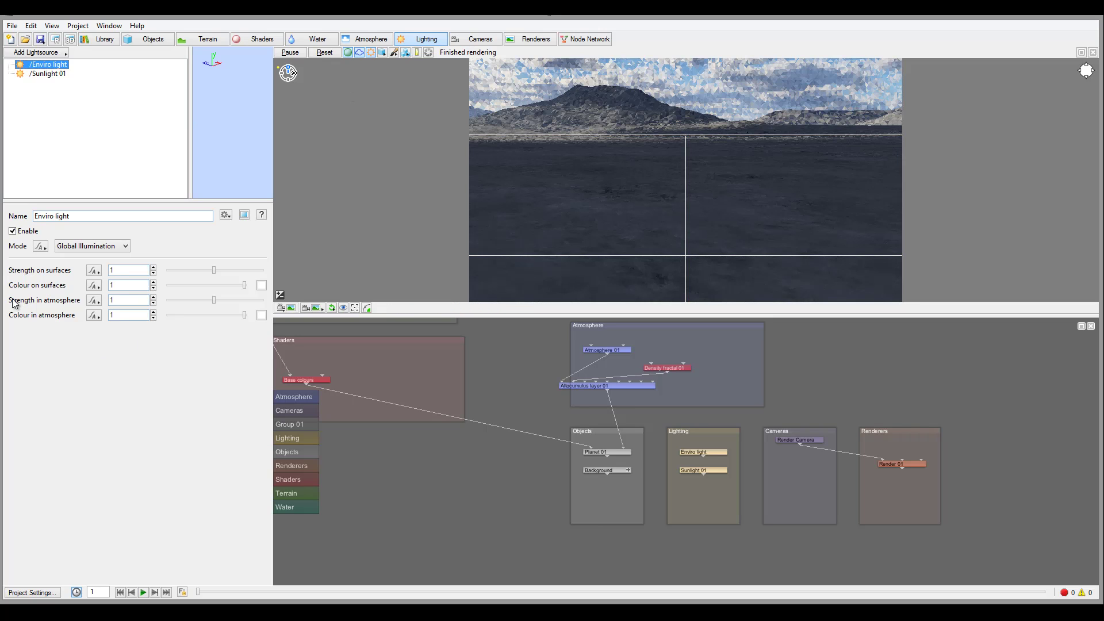
{"action": "left_click", "coordinate": [53, 75]}
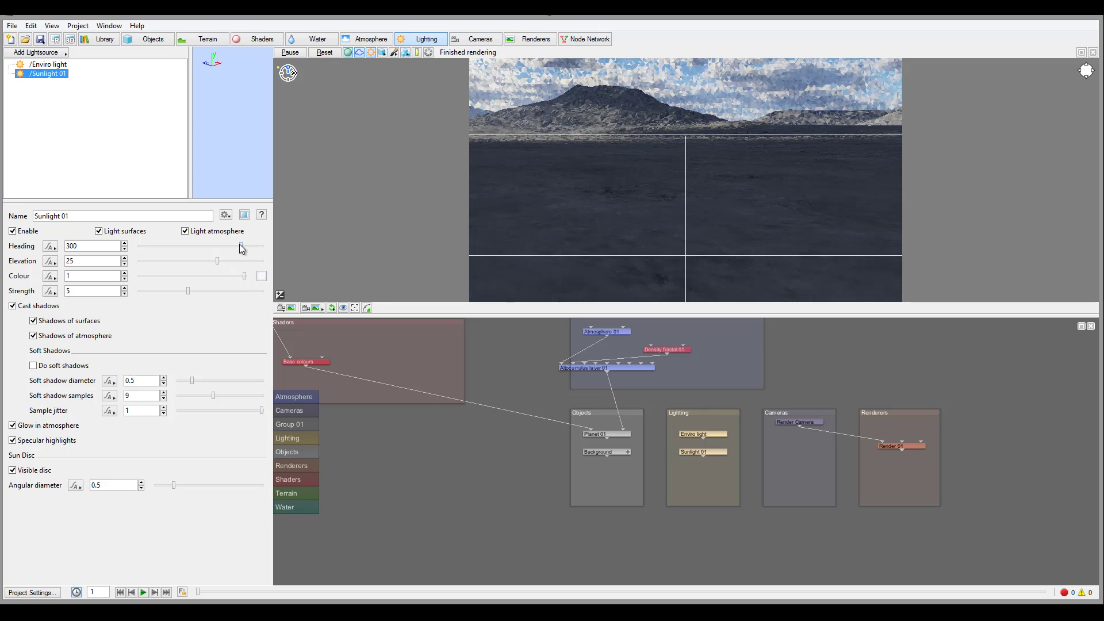
{"action": "left_click", "coordinate": [54, 53]}
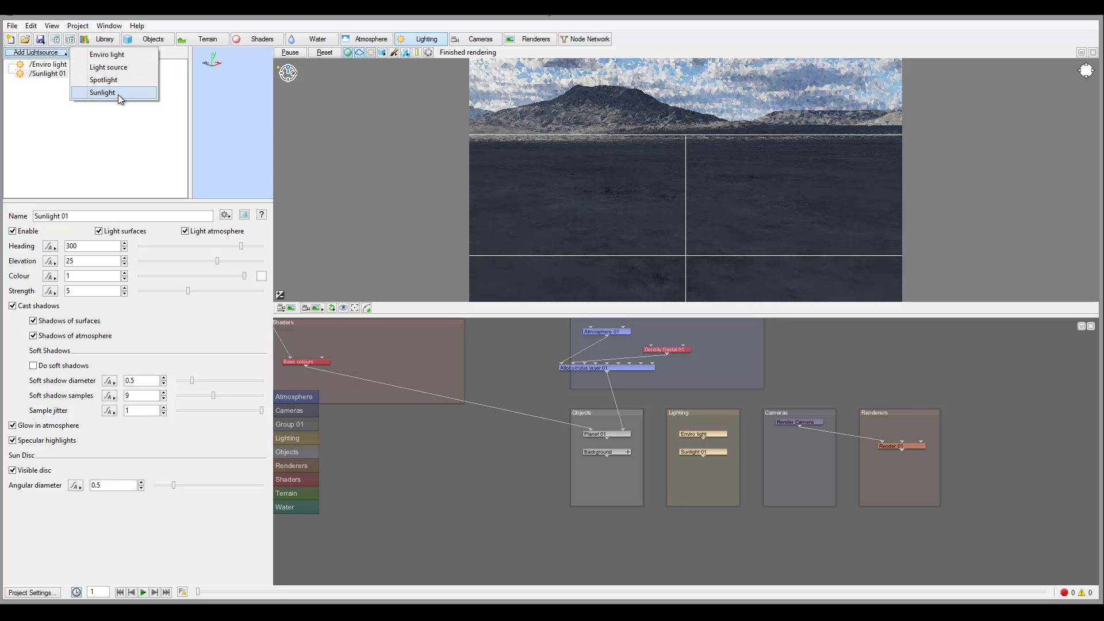
{"action": "left_click", "coordinate": [129, 68]}
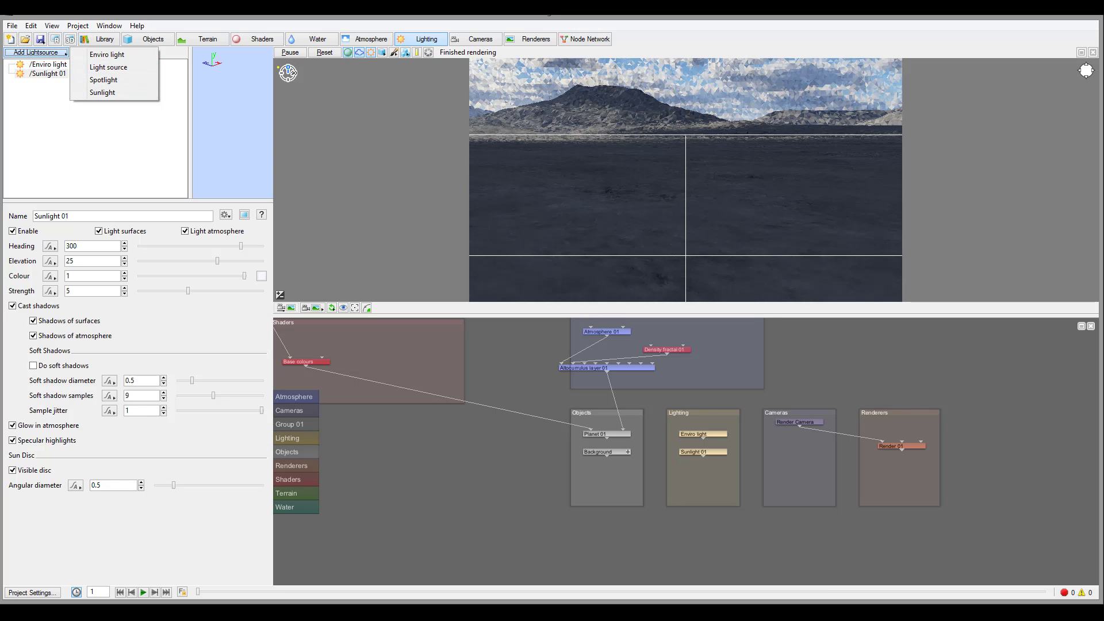
{"action": "left_click", "coordinate": [81, 145]}
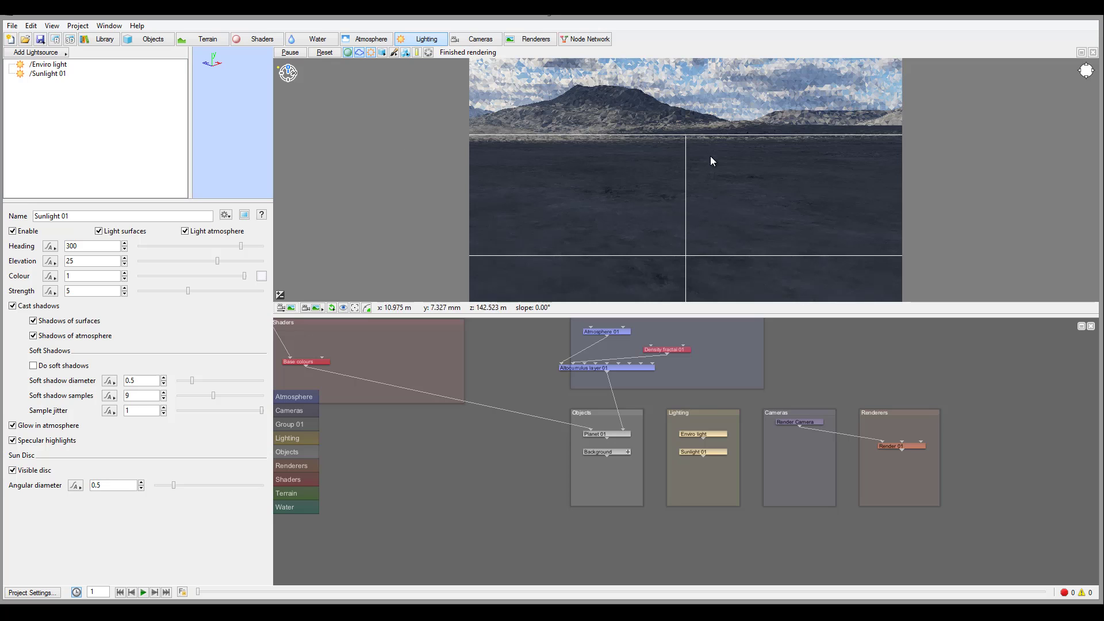
{"action": "left_click", "coordinate": [477, 39]}
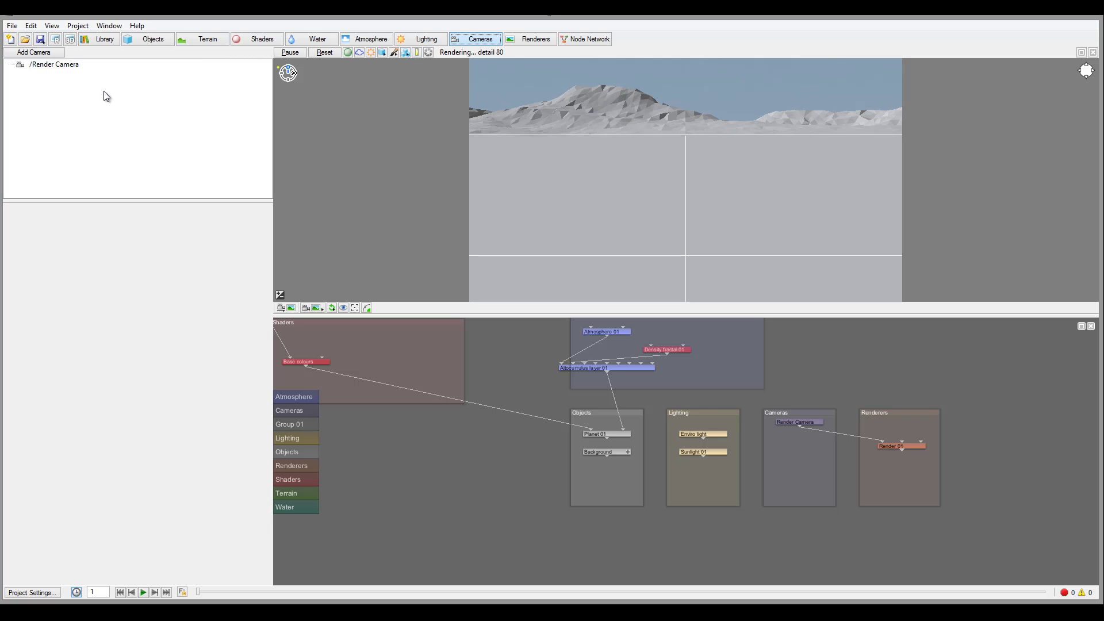
Step: Show Render Camera's settings and tilt the preview view upward to reveal more sky
{"action": "left_click", "coordinate": [68, 66]}
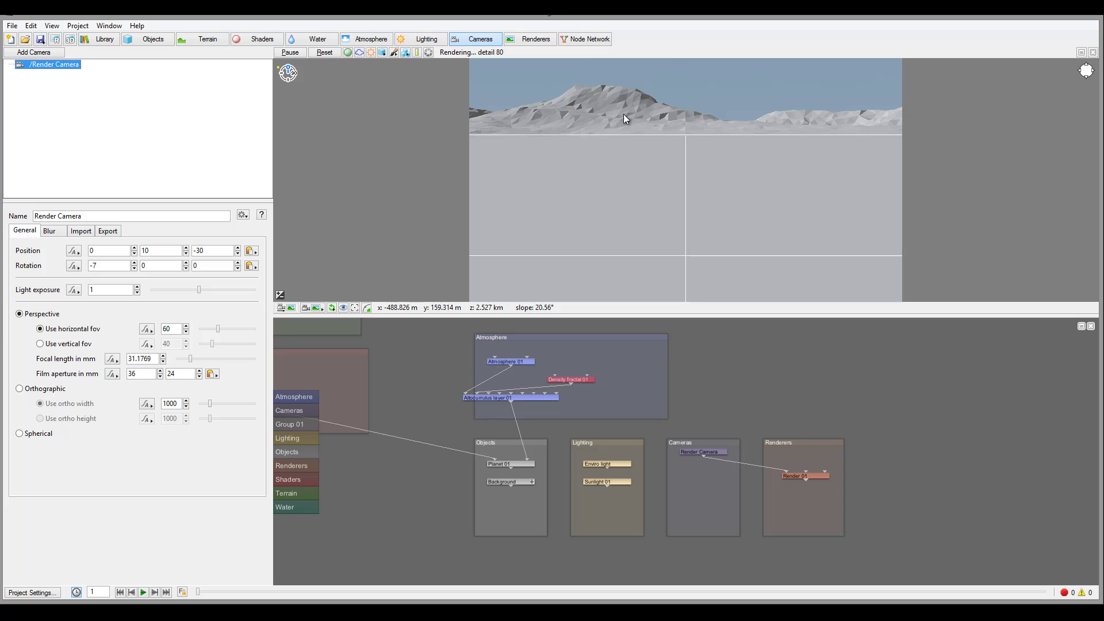
{"action": "left_click_drag", "start_coordinate": [661, 133], "coordinate": [725, 141]}
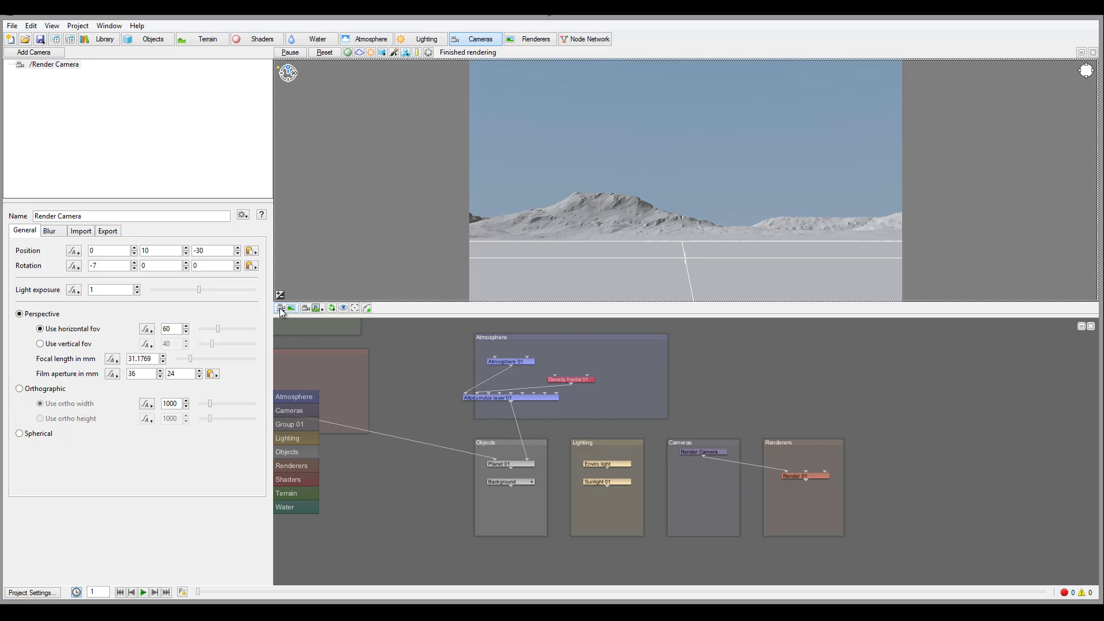
Step: Orbit the preview to a new viewpoint and copy it to Render Camera (-284.765, 113.819, 857.993)
{"action": "left_click", "coordinate": [281, 308]}
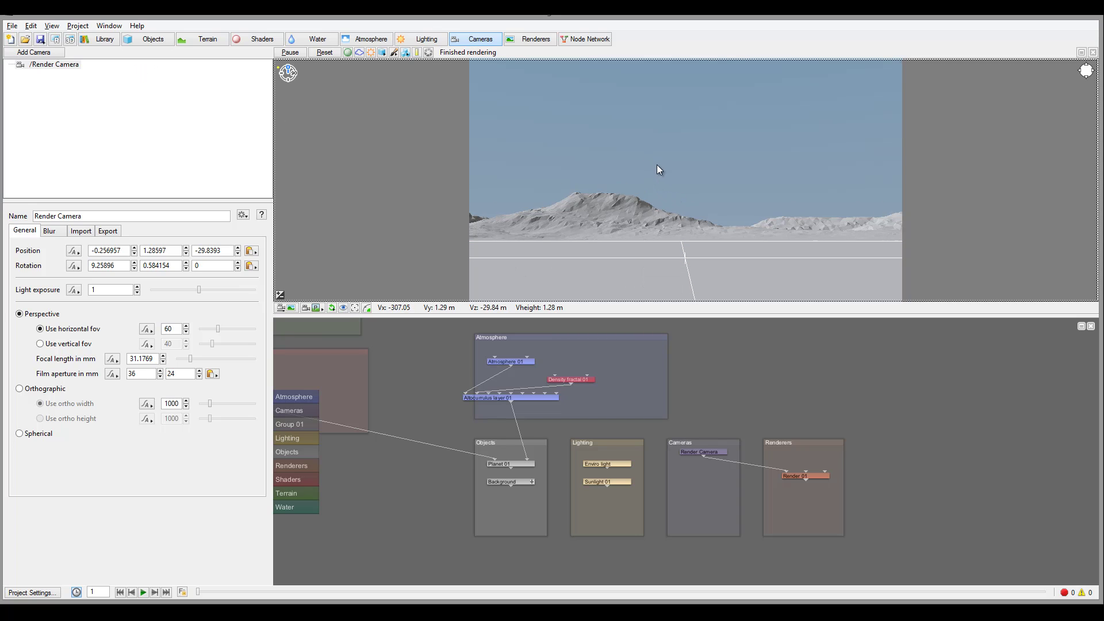
{"action": "left_click_drag", "start_coordinate": [657, 165], "coordinate": [605, 140]}
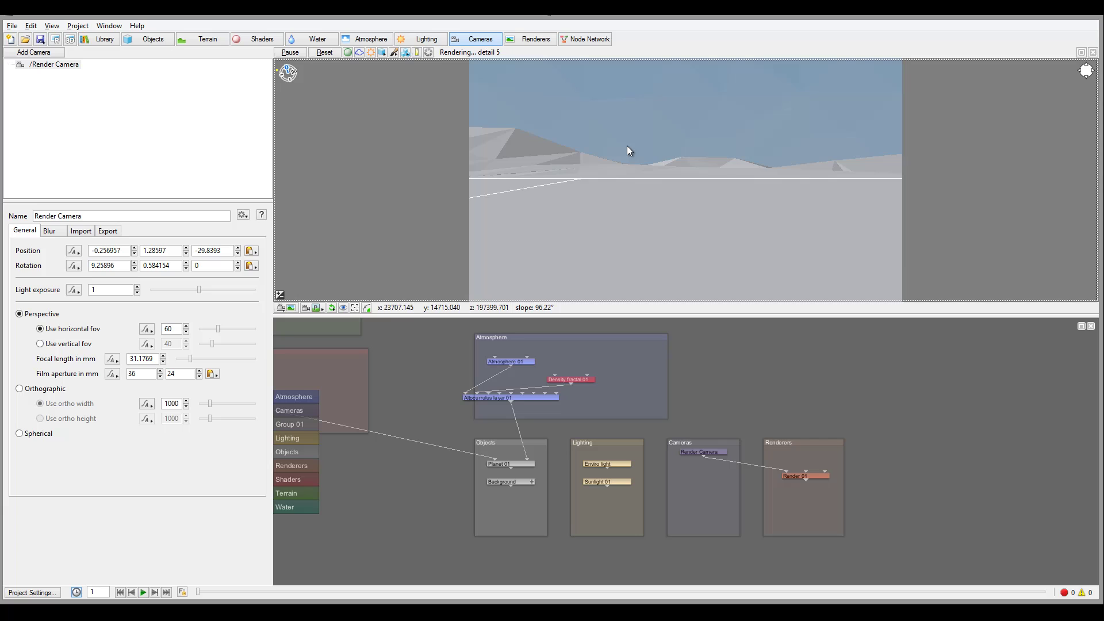
{"action": "left_click_drag", "start_coordinate": [775, 255], "coordinate": [694, 170]}
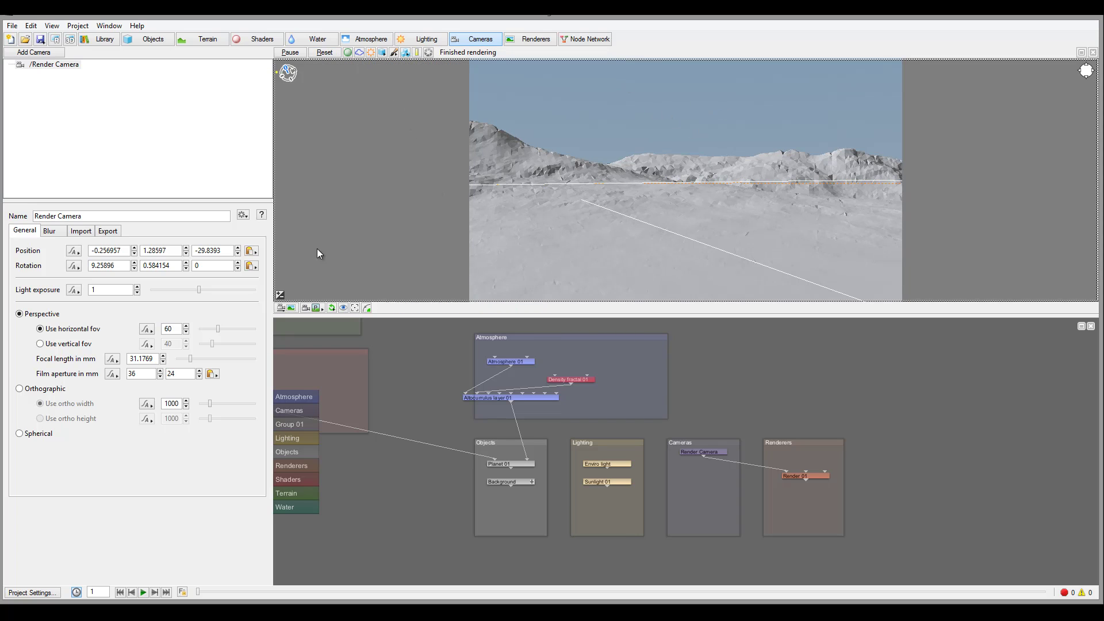
{"action": "left_click", "coordinate": [291, 308]}
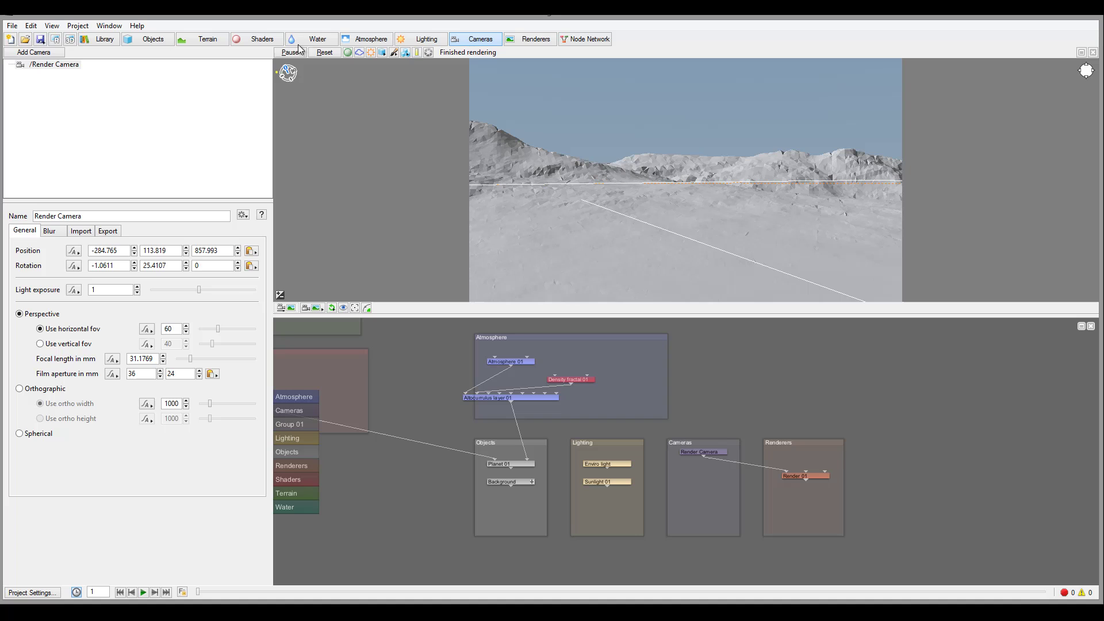
{"action": "left_click", "coordinate": [526, 39]}
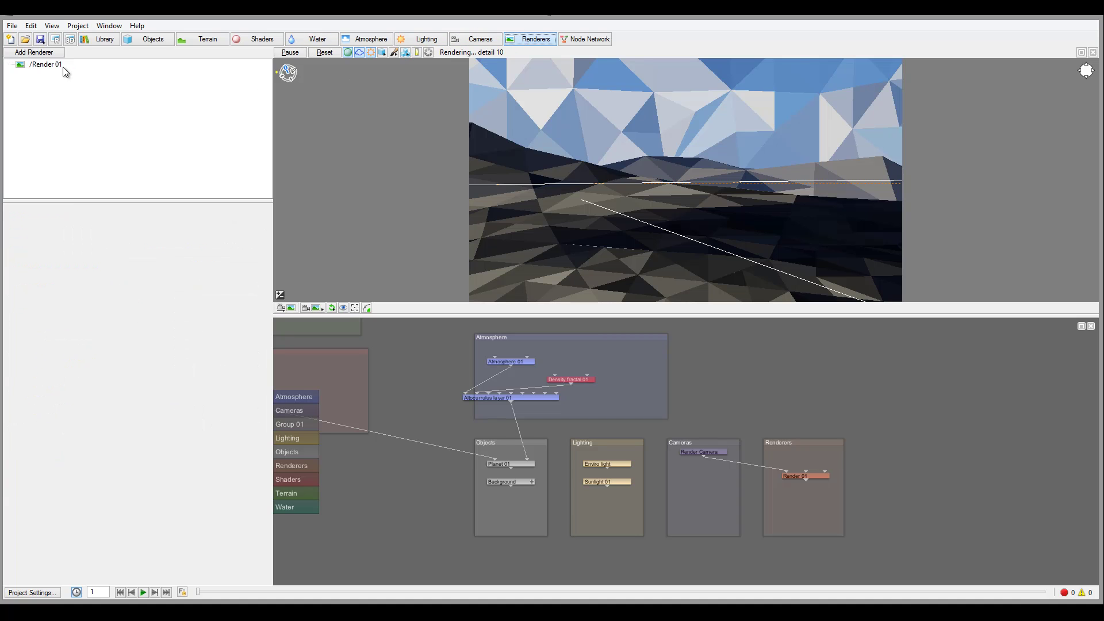
Step: Review Render 01's 800×450 renderer settings before moving on to the lighting section
{"action": "left_click", "coordinate": [58, 66]}
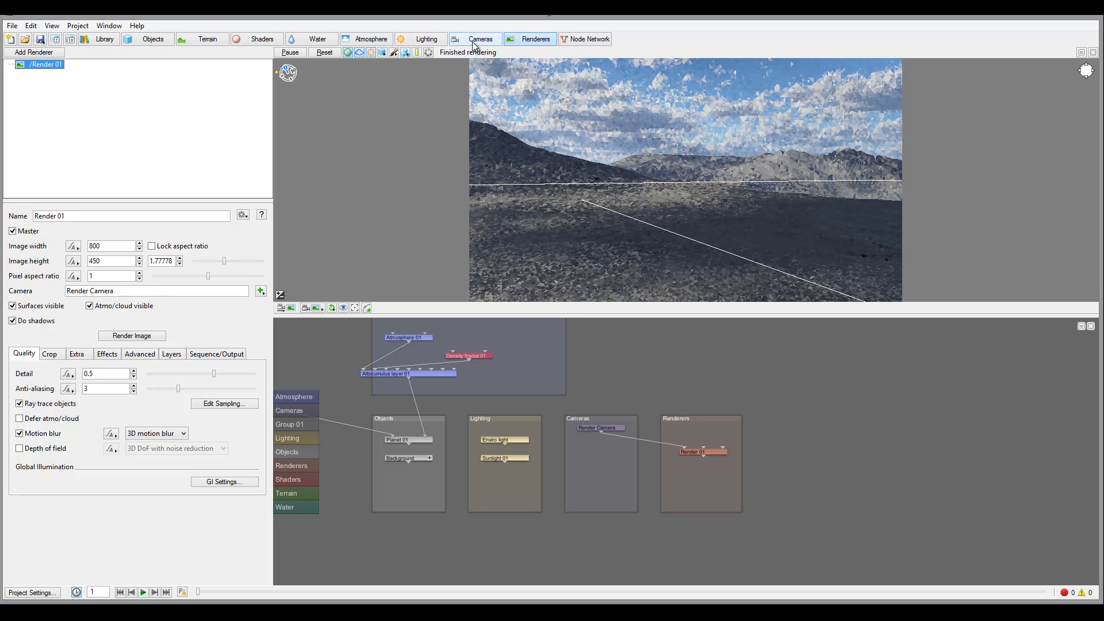
{"action": "left_click", "coordinate": [422, 39]}
Step: Compare Atmosphere 01 and Altocumulus layer 01, ending on Atmosphere 01's haze density 1 and bluesky density 2.5
{"action": "left_click", "coordinate": [371, 39]}
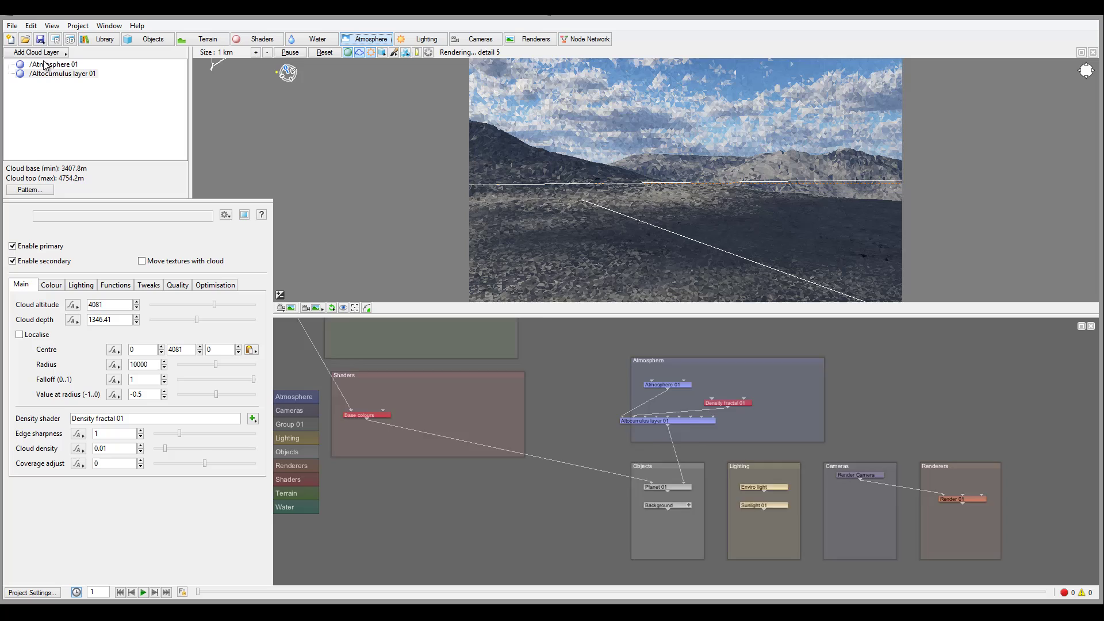
{"action": "left_click", "coordinate": [53, 65]}
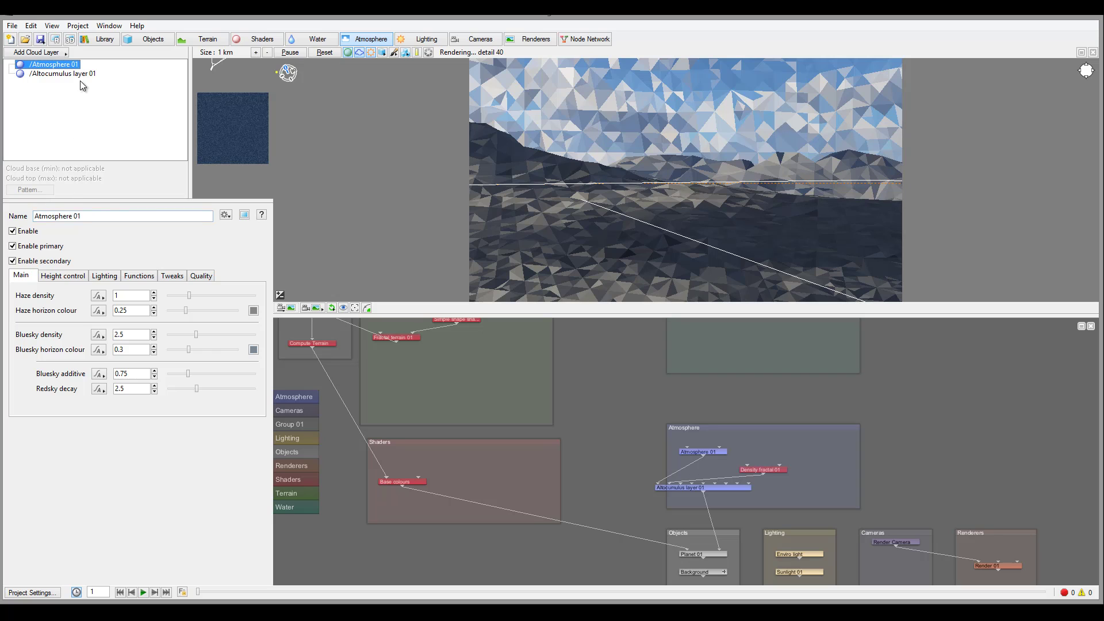
{"action": "left_click", "coordinate": [80, 74]}
{"action": "left_click", "coordinate": [126, 81]}
Step: View the full node network, then list Fractal terrain 01 and Fractal warp shader 01 in Terrain
{"action": "left_click", "coordinate": [581, 39]}
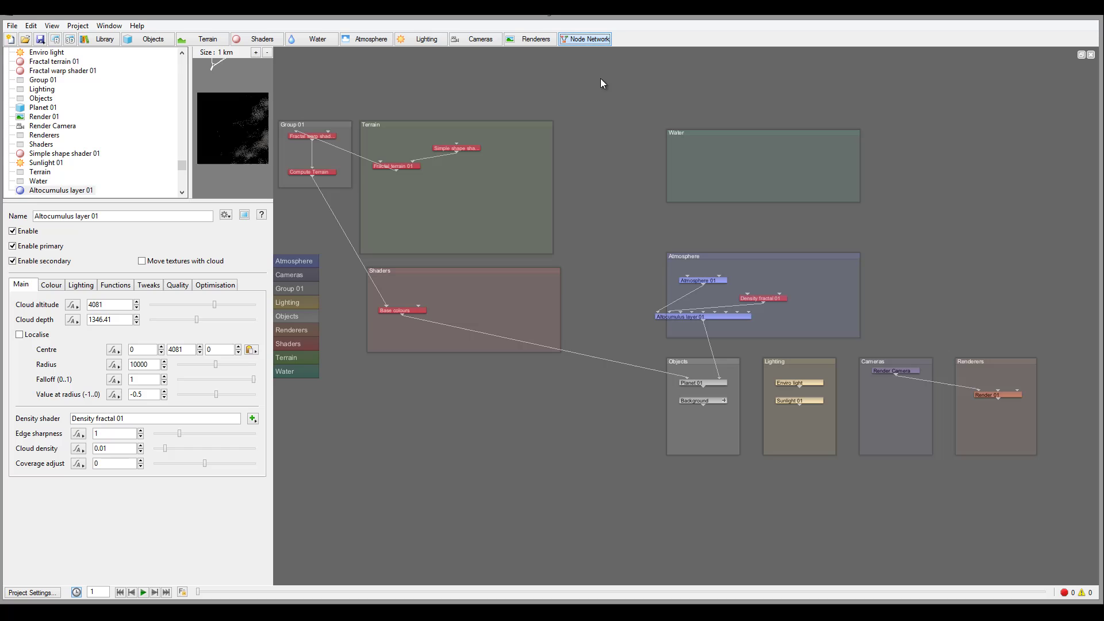
{"action": "left_click", "coordinate": [202, 40]}
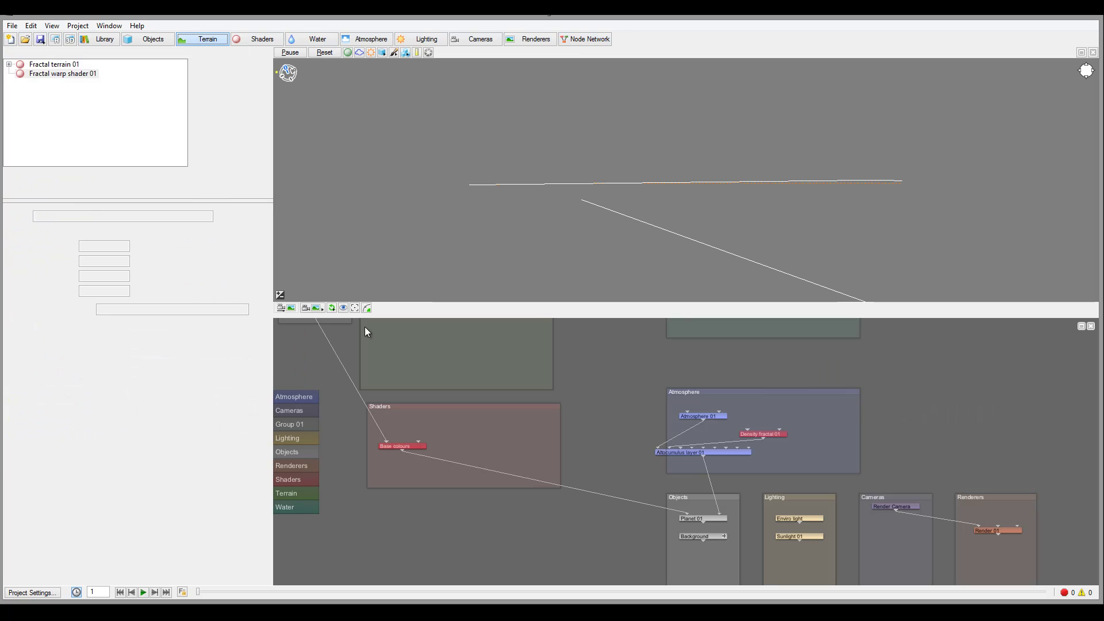